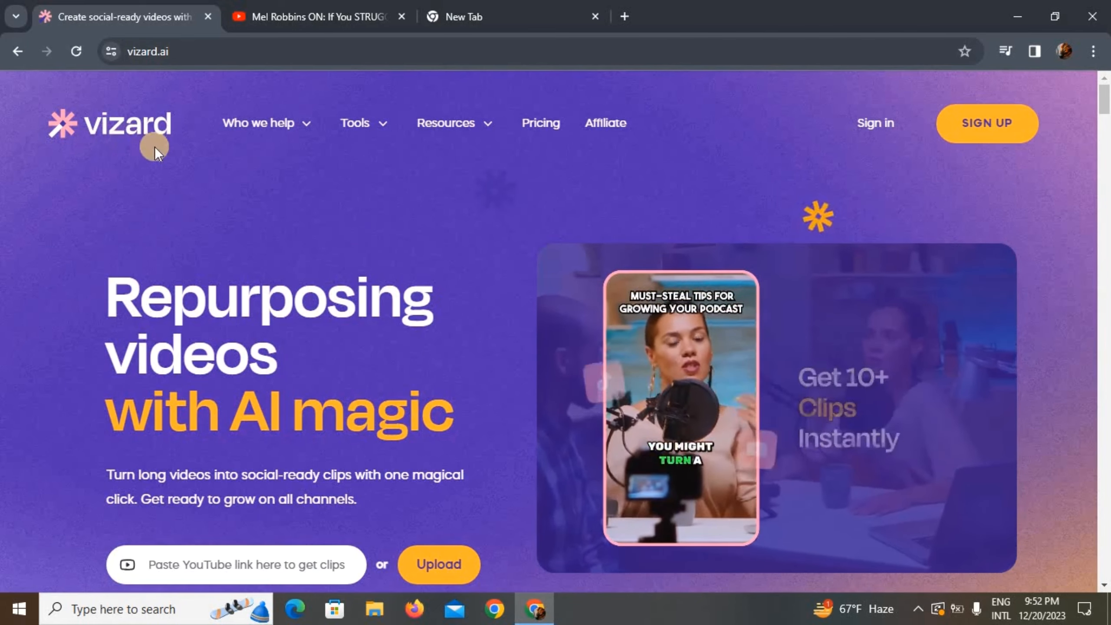
Step: Look over the Vizard home page and sign up for an account with Google
{"action": "scroll", "coordinate": [409, 241], "scroll_direction": "down", "scroll_amount": 3}
{"action": "scroll", "coordinate": [591, 342], "scroll_direction": "down", "scroll_amount": 5}
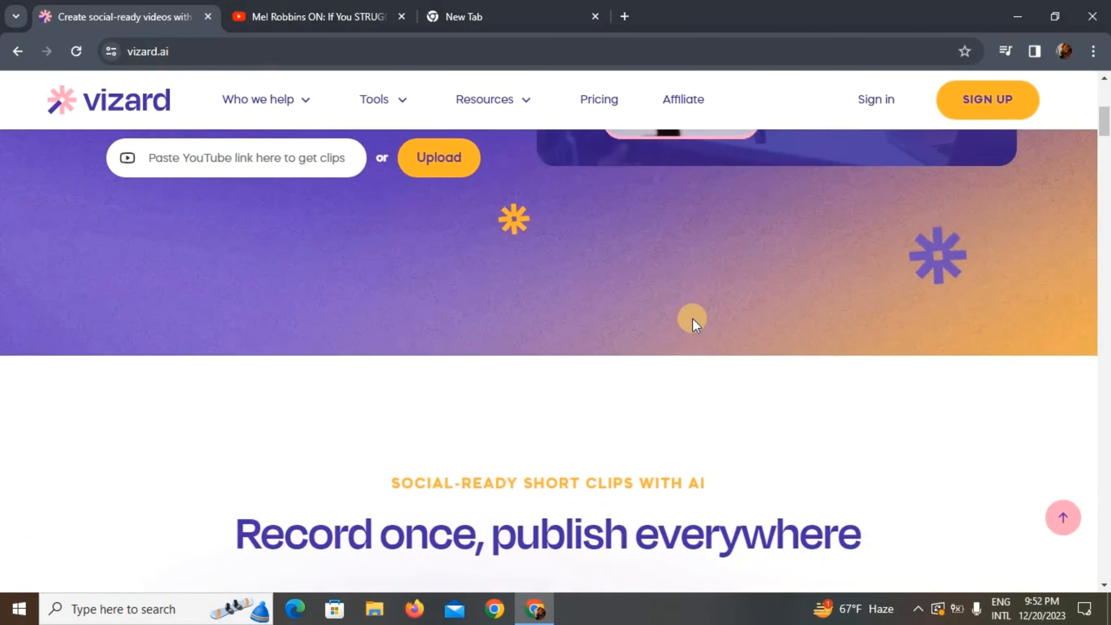
{"action": "scroll", "coordinate": [657, 350], "scroll_direction": "up", "scroll_amount": 6}
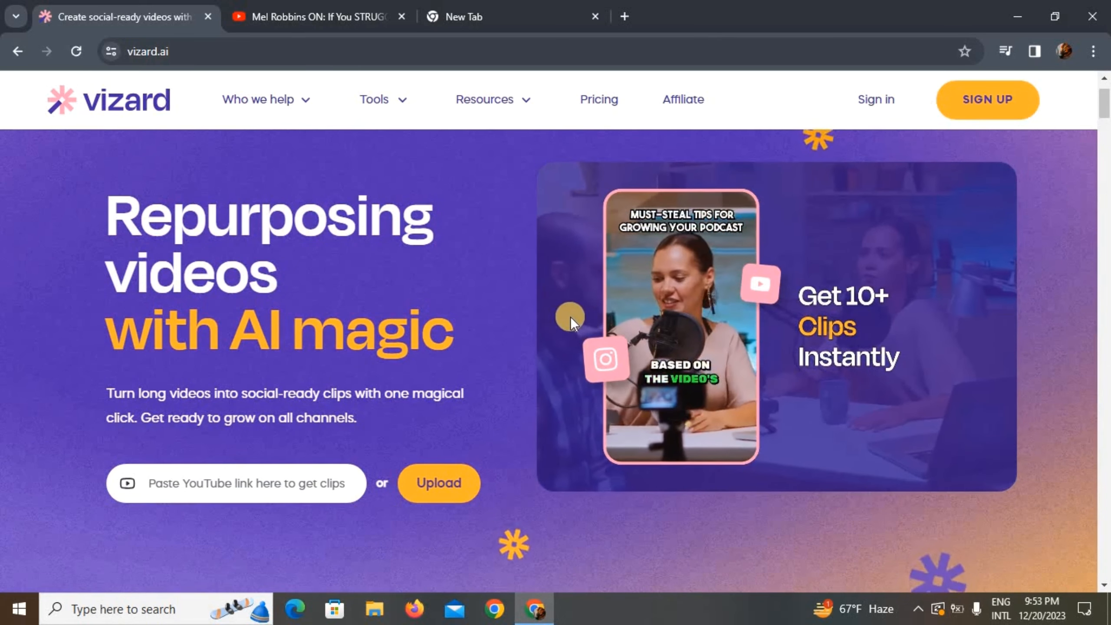
{"action": "scroll", "coordinate": [714, 314], "scroll_direction": "down", "scroll_amount": 3}
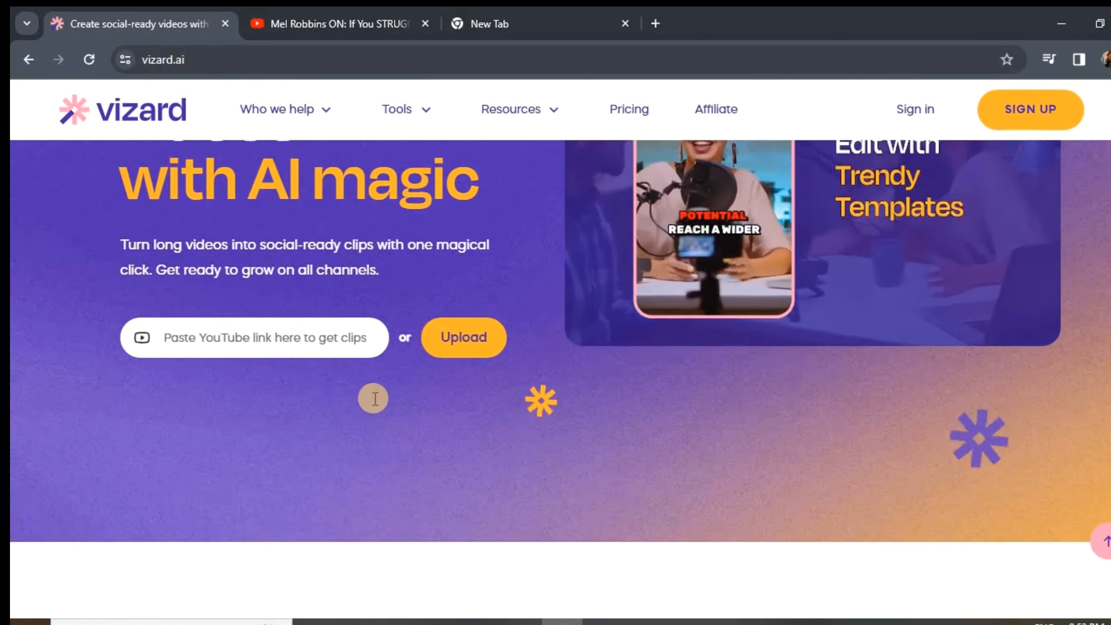
{"action": "scroll", "coordinate": [521, 306], "scroll_direction": "up", "scroll_amount": 5}
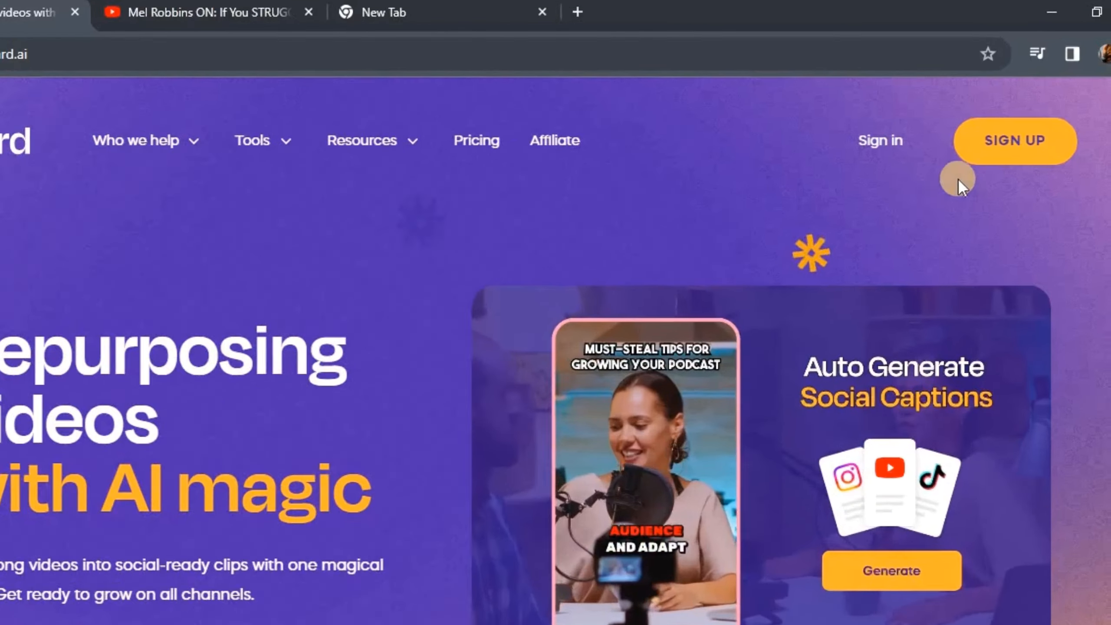
{"action": "left_click", "coordinate": [1007, 146]}
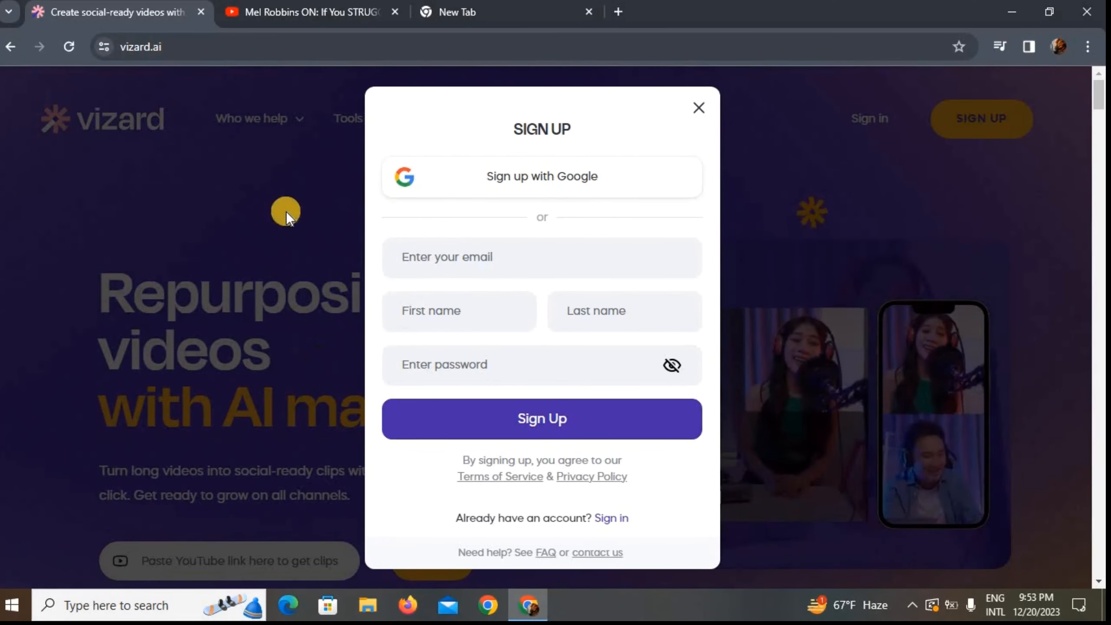
{"action": "left_click", "coordinate": [576, 175]}
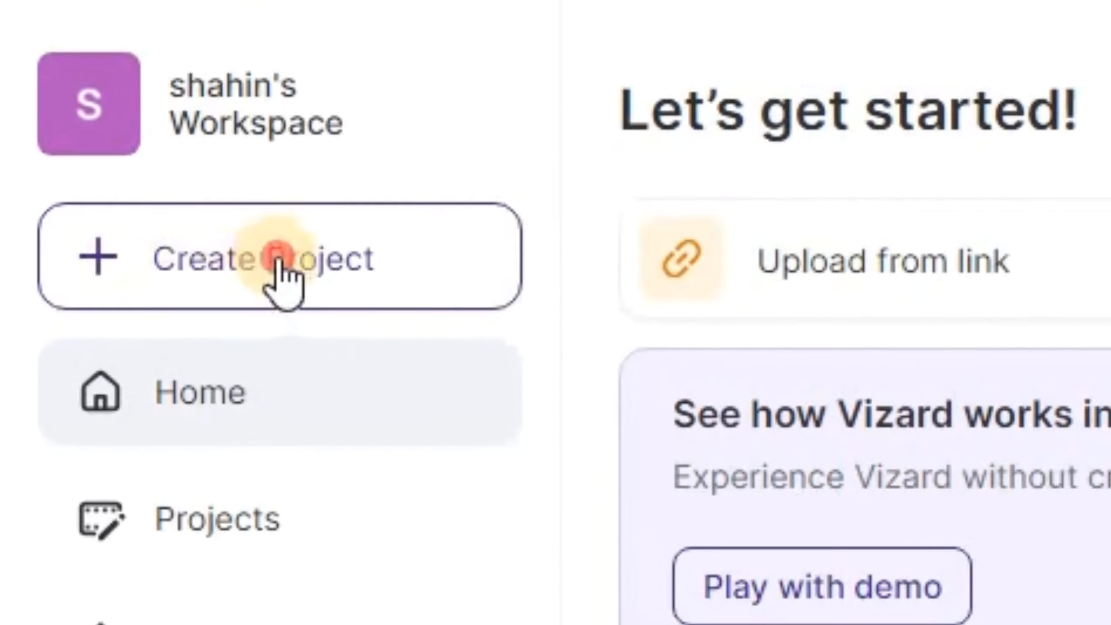
Step: Create a new project in the workspace with the upload-from-link option
{"action": "left_click", "coordinate": [100, 228]}
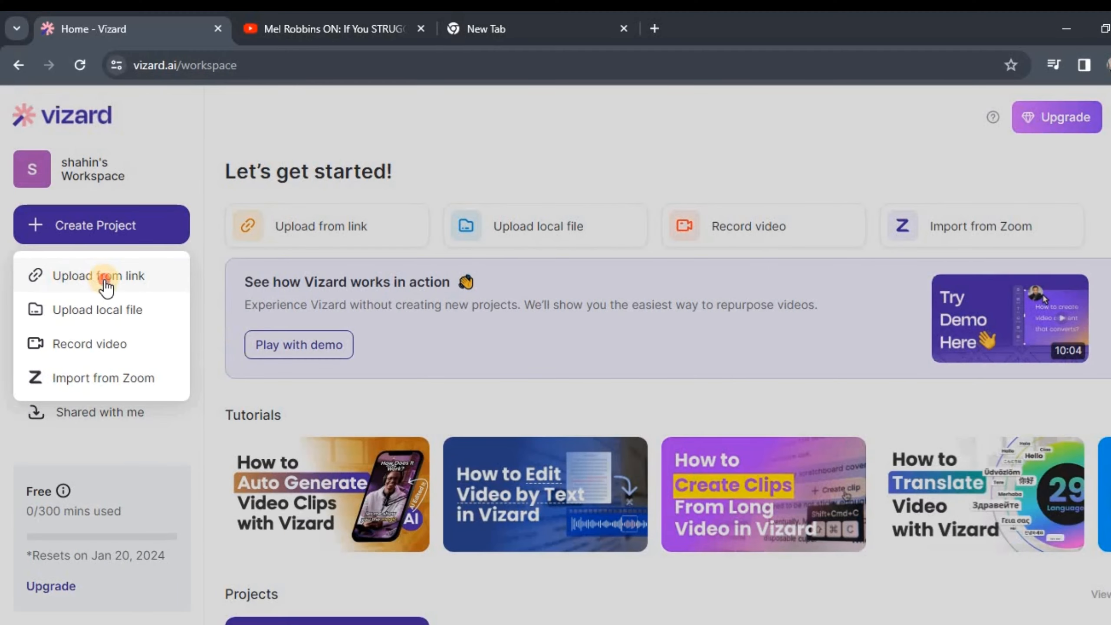
{"action": "left_click", "coordinate": [106, 284]}
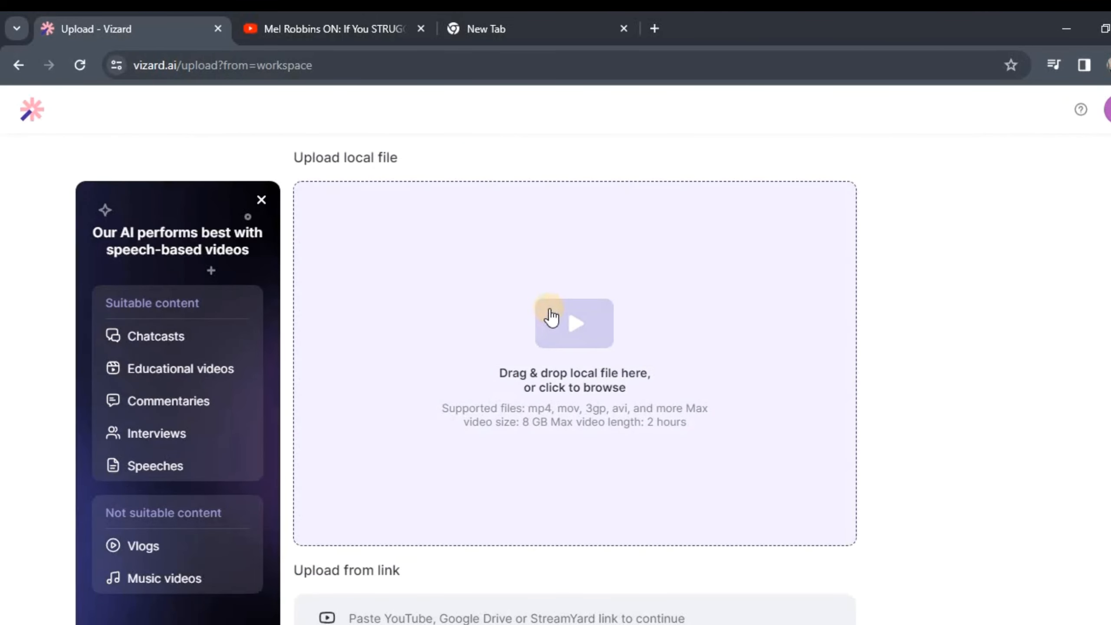
{"action": "scroll", "coordinate": [490, 451], "scroll_direction": "down", "scroll_amount": 1}
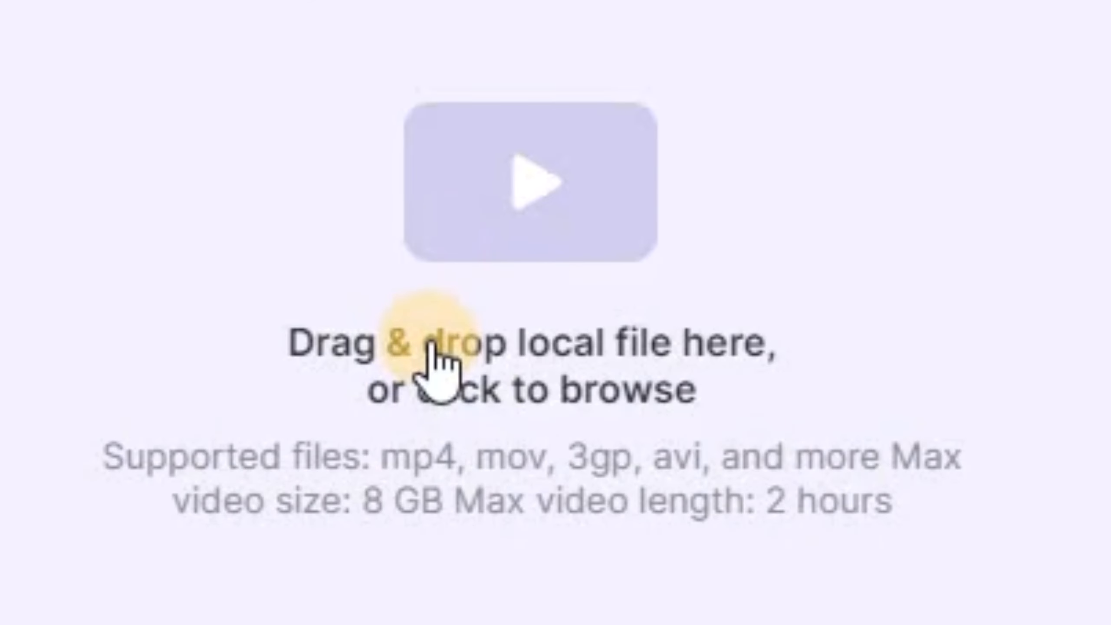
{"action": "left_click", "coordinate": [432, 344]}
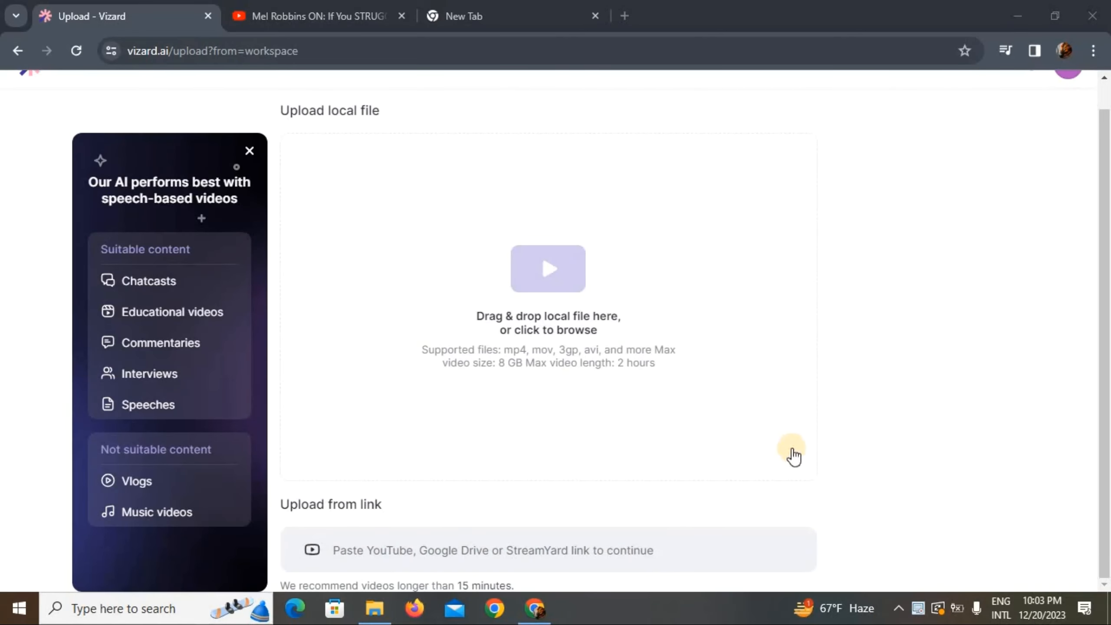
{"action": "scroll", "coordinate": [905, 396], "scroll_direction": "up", "scroll_amount": 1}
{"action": "scroll", "coordinate": [928, 398], "scroll_direction": "down", "scroll_amount": 1}
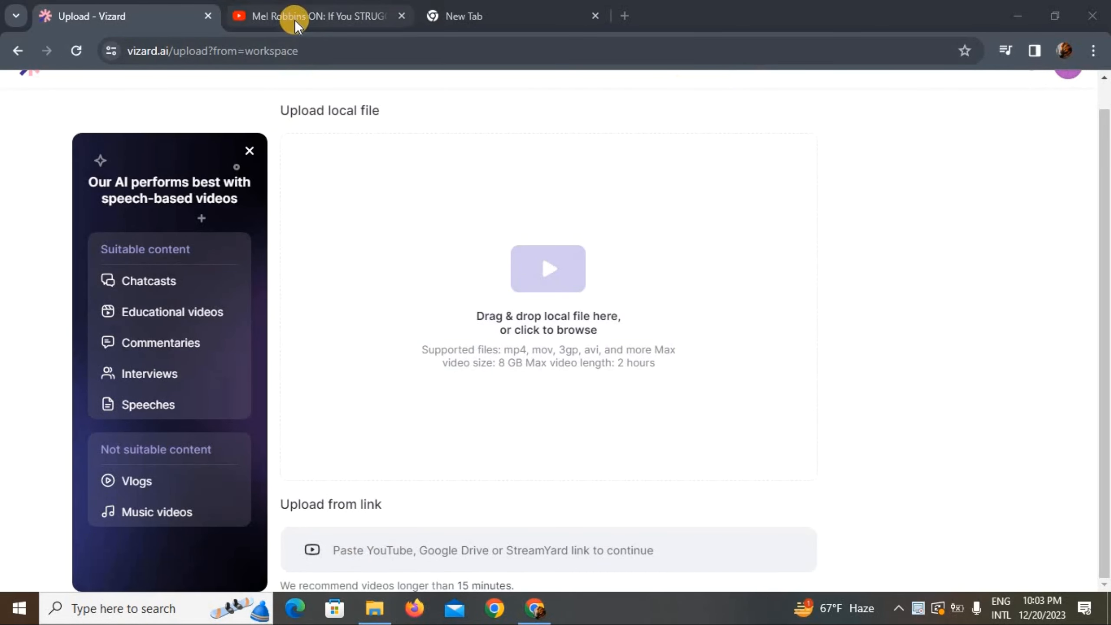
Step: Switch to YouTube and copy the share link of the open Mel Robbins podcast video
{"action": "left_click", "coordinate": [296, 19]}
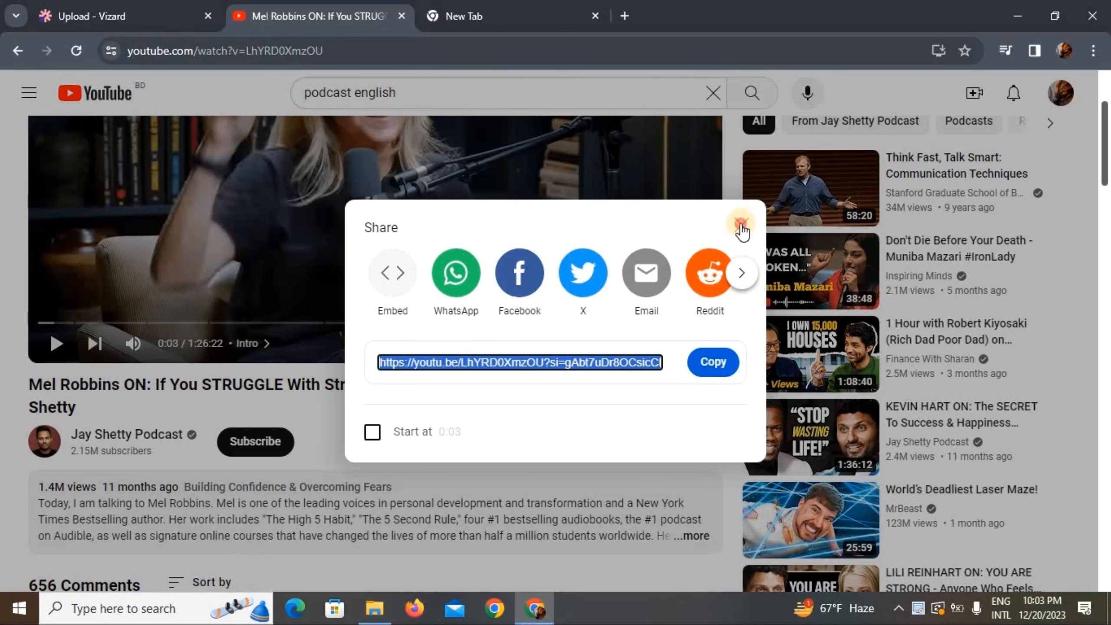
{"action": "left_click", "coordinate": [740, 224]}
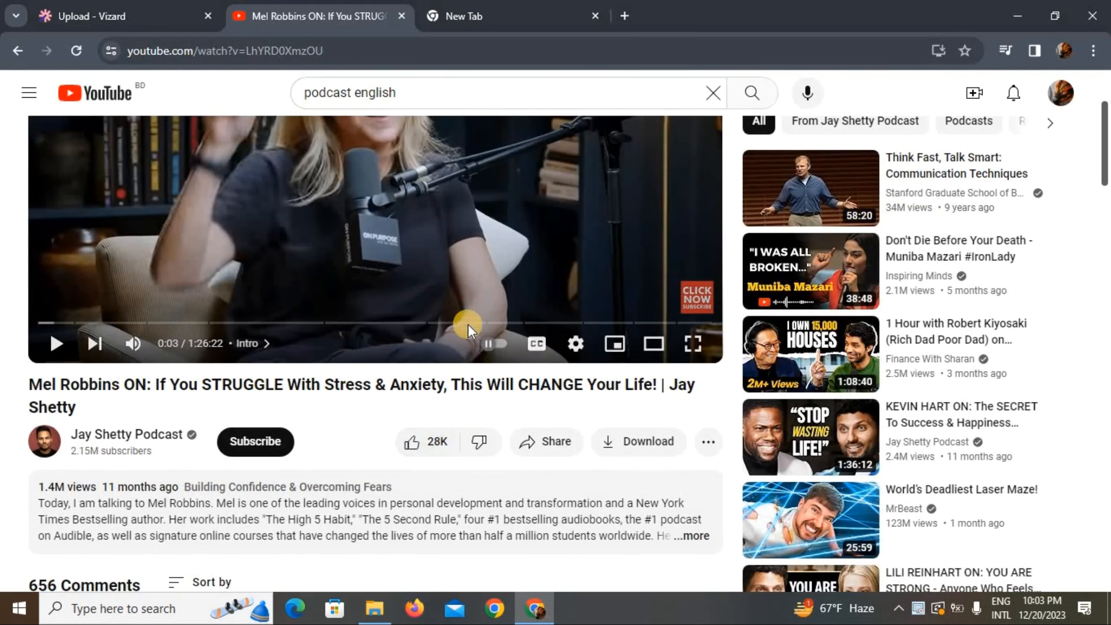
{"action": "scroll", "coordinate": [354, 258], "scroll_direction": "up", "scroll_amount": 3}
{"action": "scroll", "coordinate": [517, 447], "scroll_direction": "down", "scroll_amount": 5}
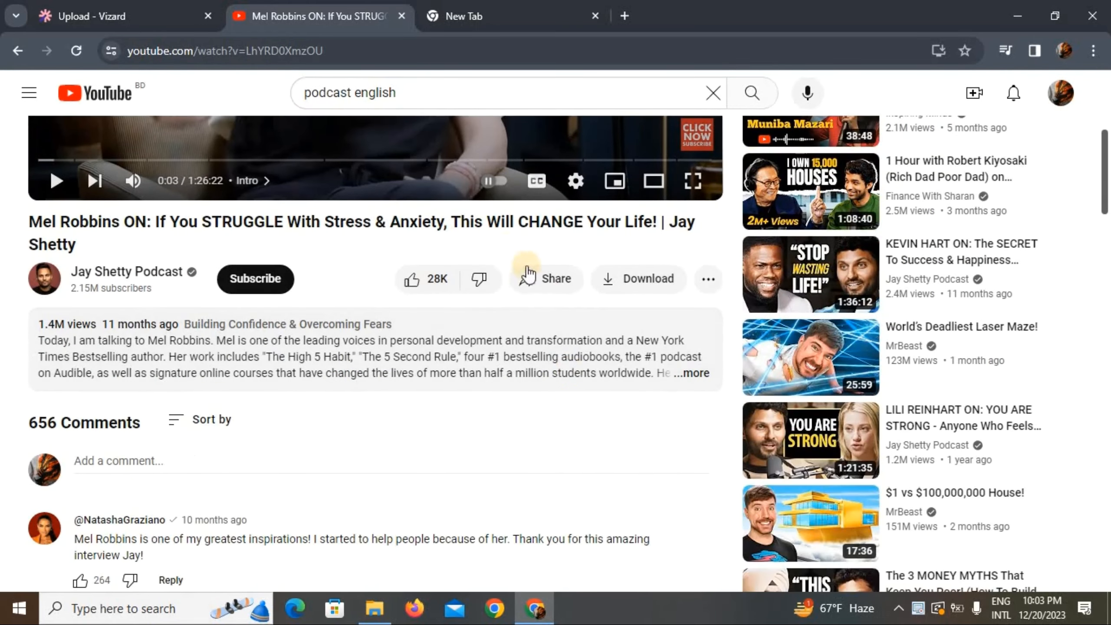
{"action": "left_click", "coordinate": [550, 287]}
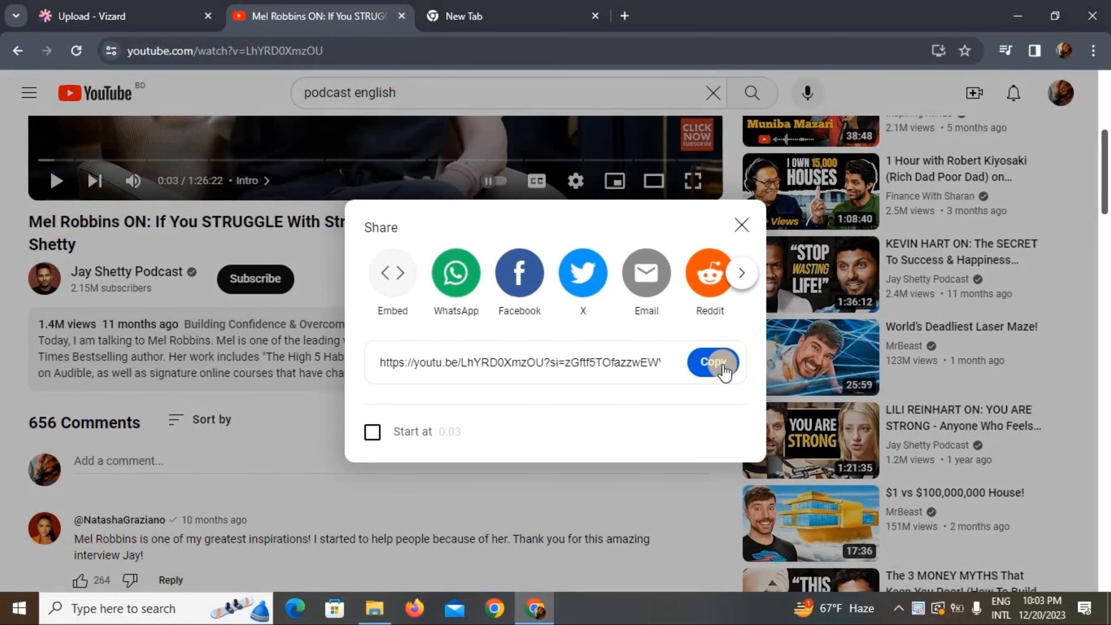
{"action": "left_click", "coordinate": [724, 372]}
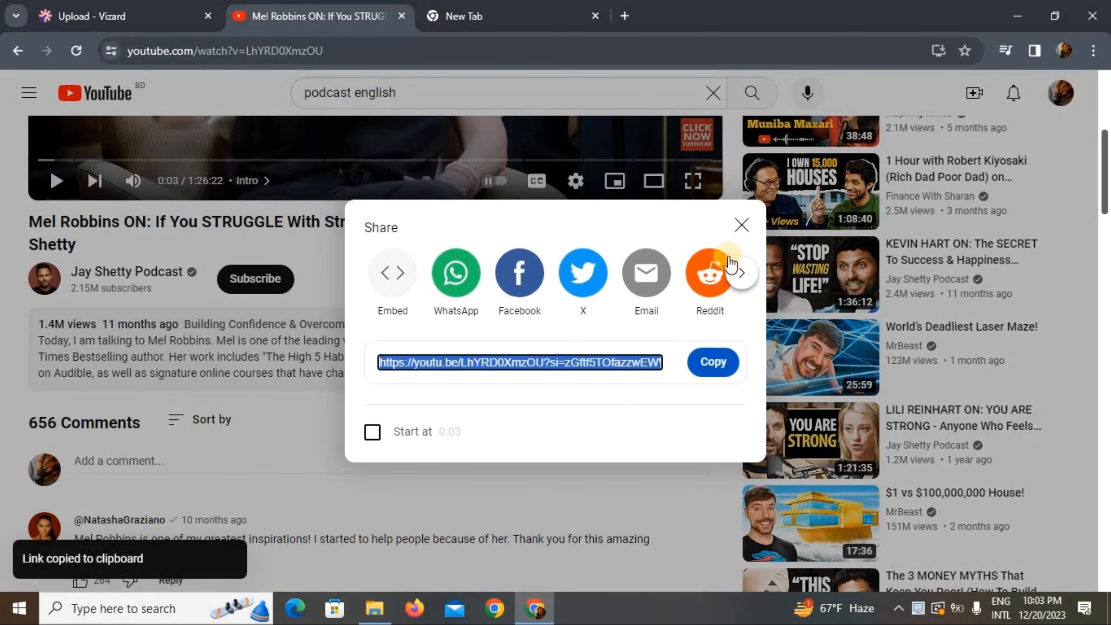
Step: Return to Vizard and paste the copied YouTube link as the upload source
{"action": "left_click", "coordinate": [135, 18]}
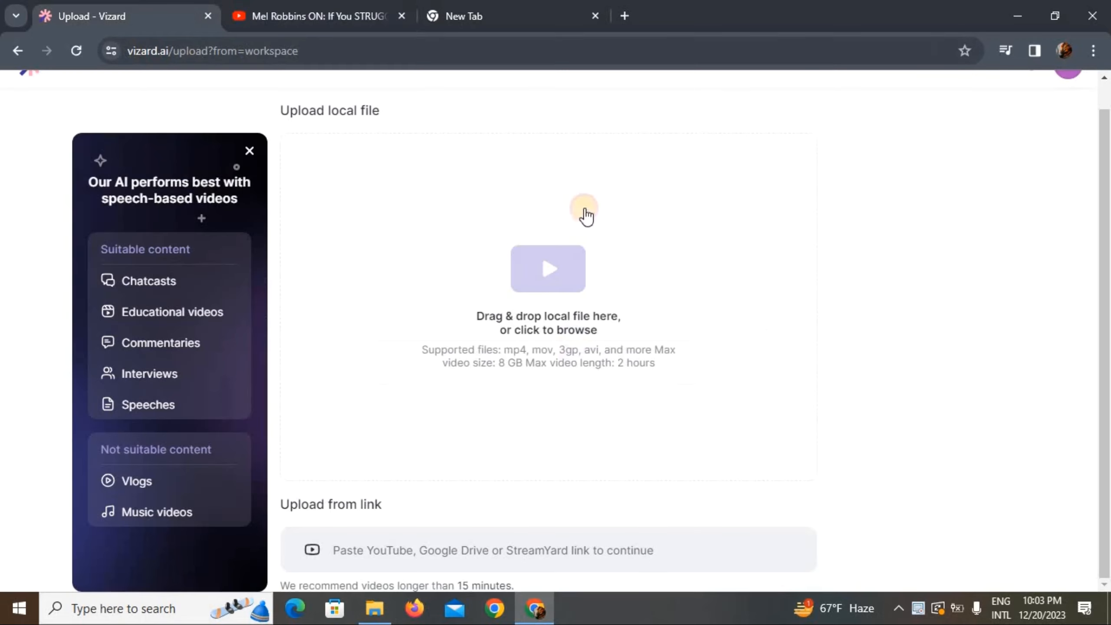
{"action": "right_click", "coordinate": [410, 554]}
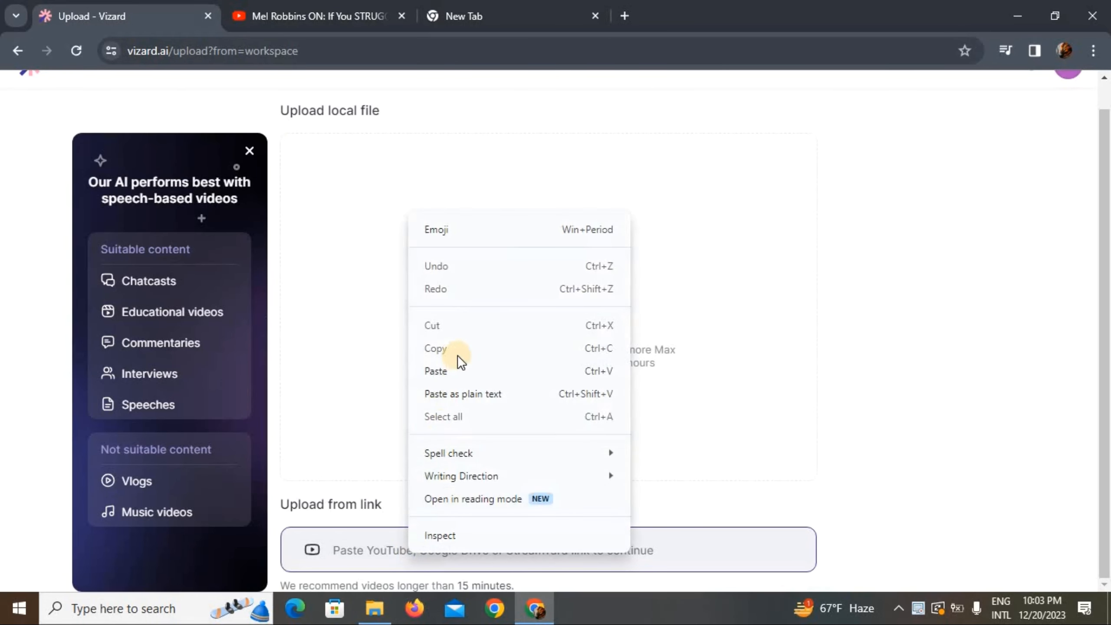
{"action": "left_click", "coordinate": [451, 373]}
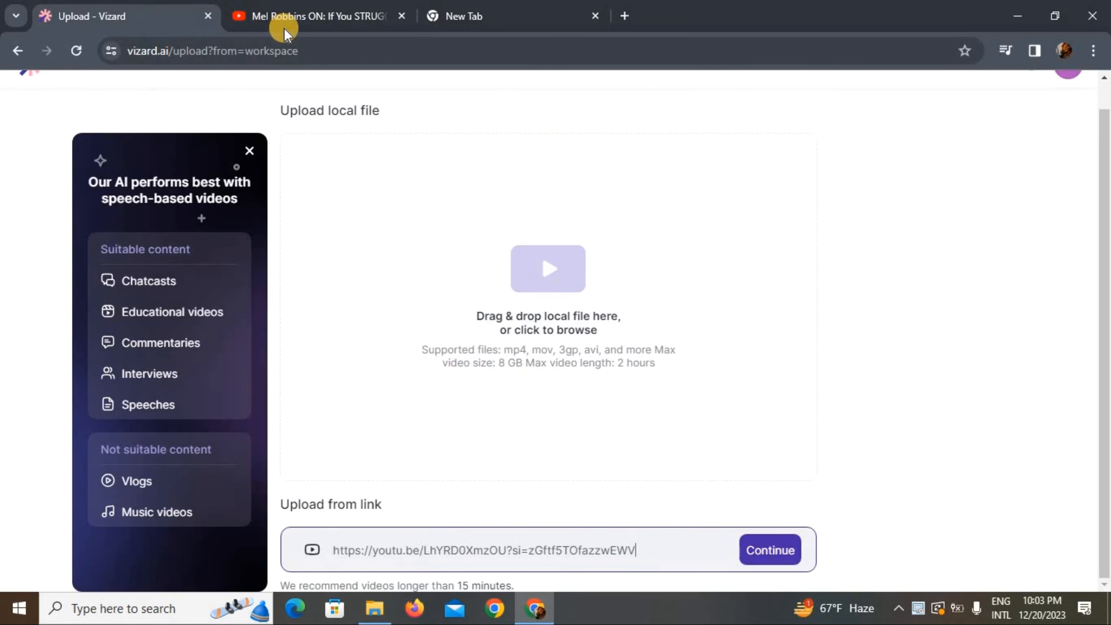
Step: Switch to YouTube, close the share window and display the share link of the suggested video "World's Deadliest Laser Maze!"
{"action": "left_click", "coordinate": [292, 17]}
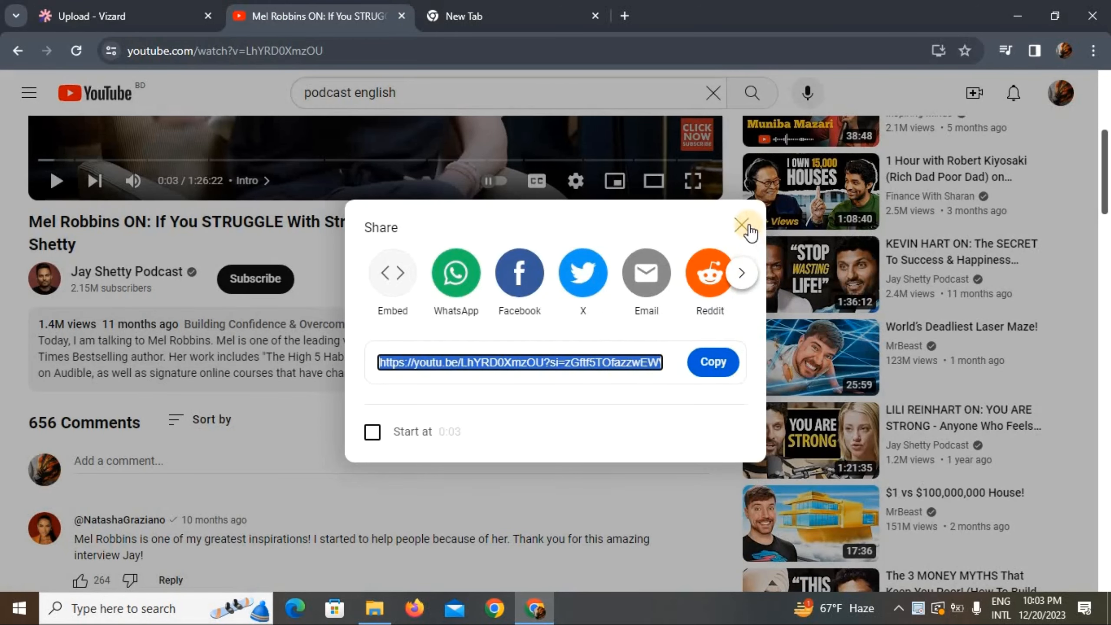
{"action": "left_click", "coordinate": [744, 227]}
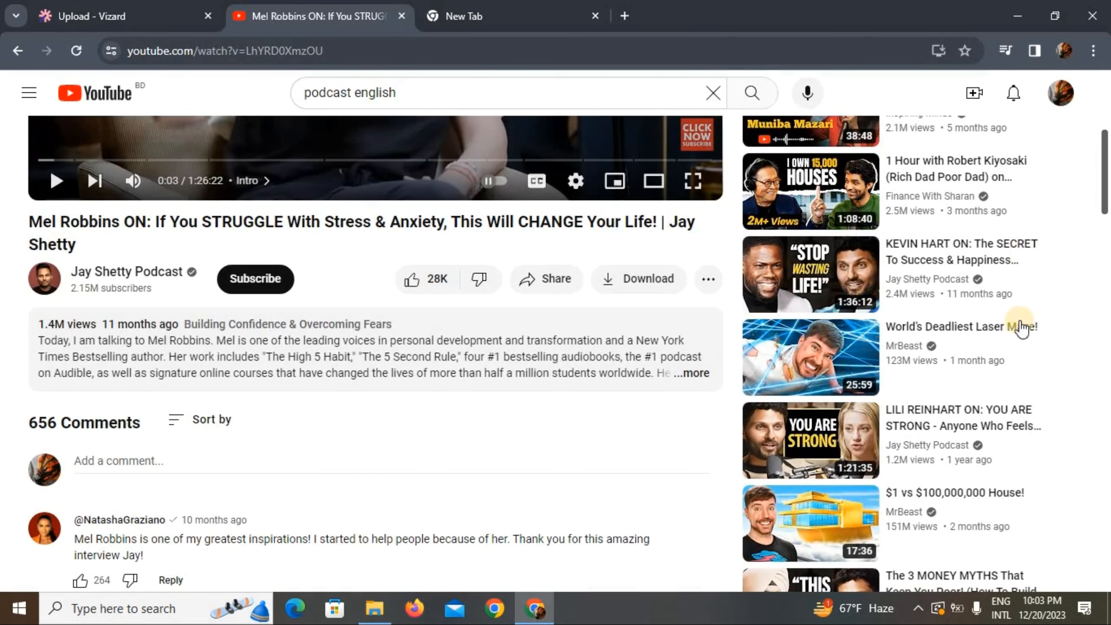
{"action": "scroll", "coordinate": [1021, 329], "scroll_direction": "down", "scroll_amount": 4}
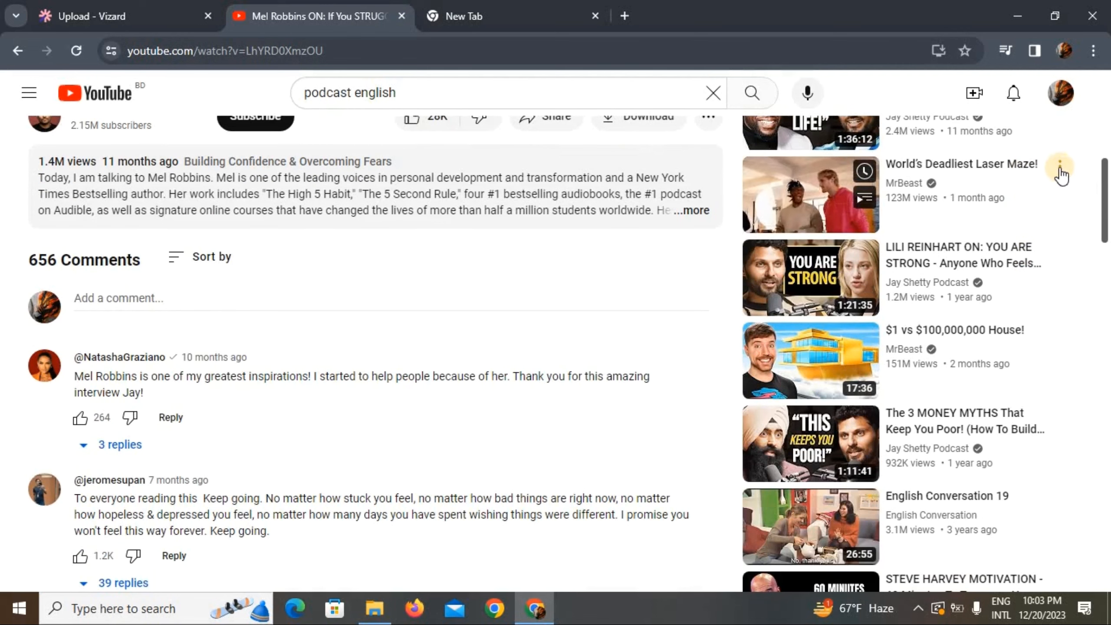
{"action": "left_click", "coordinate": [1060, 166]}
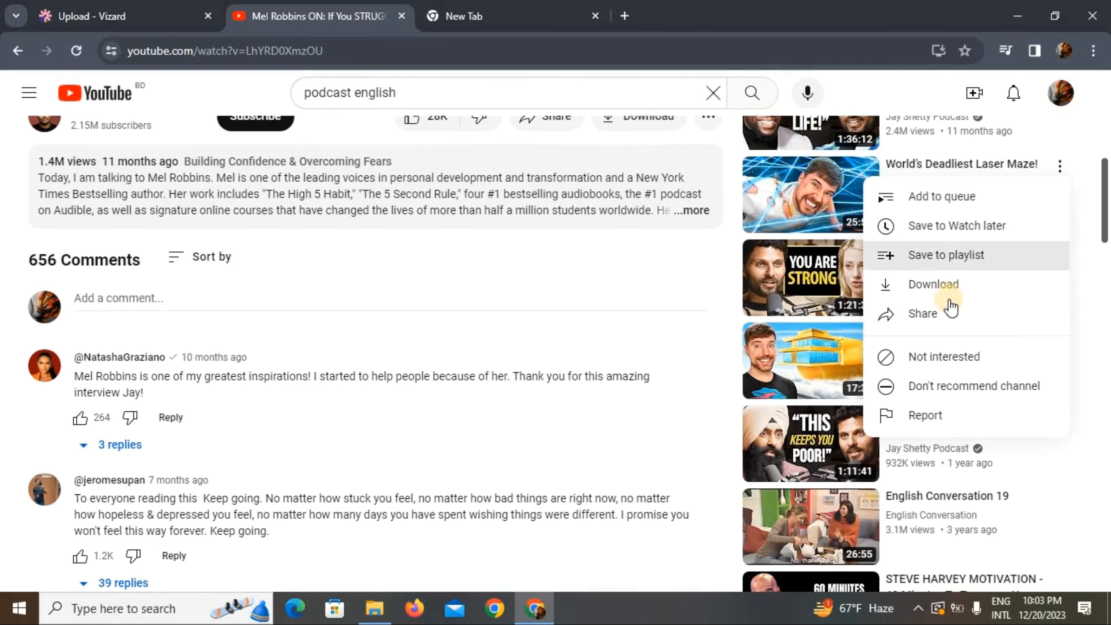
{"action": "left_click", "coordinate": [933, 315]}
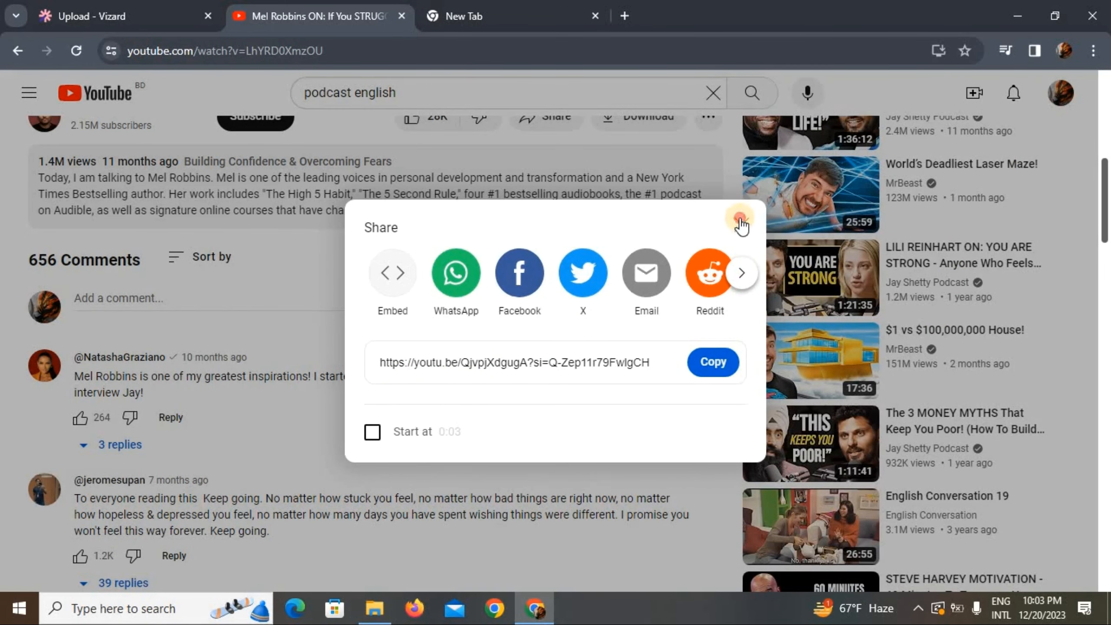
Step: Return to Vizard, continue with the pasted link, and submit it for AI clips in English with the Auto clip length
{"action": "left_click", "coordinate": [124, 13]}
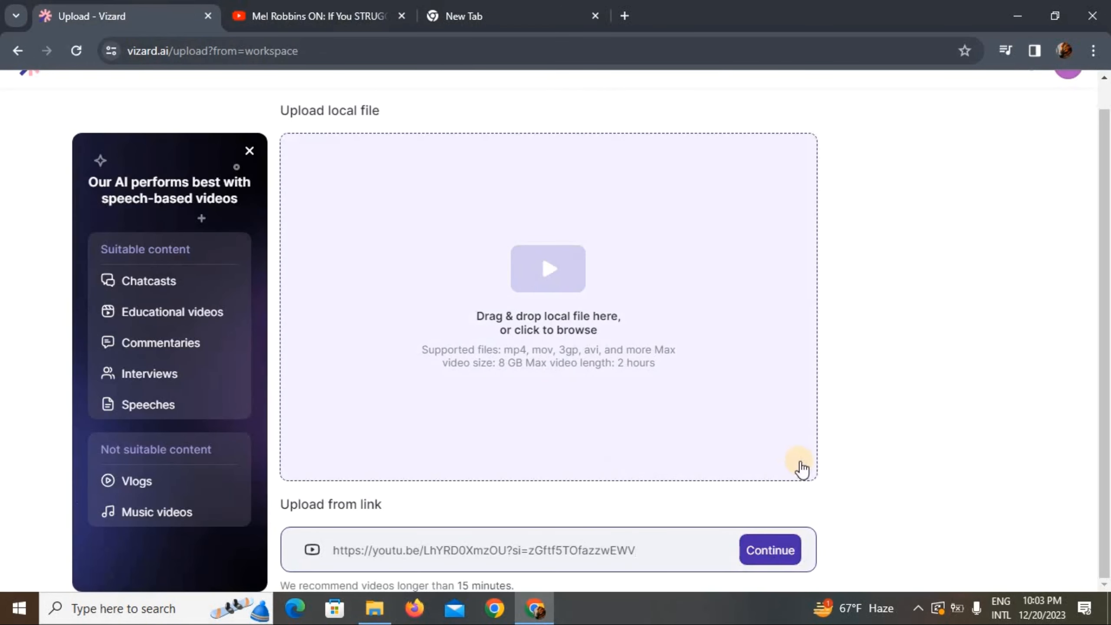
{"action": "left_click", "coordinate": [763, 542]}
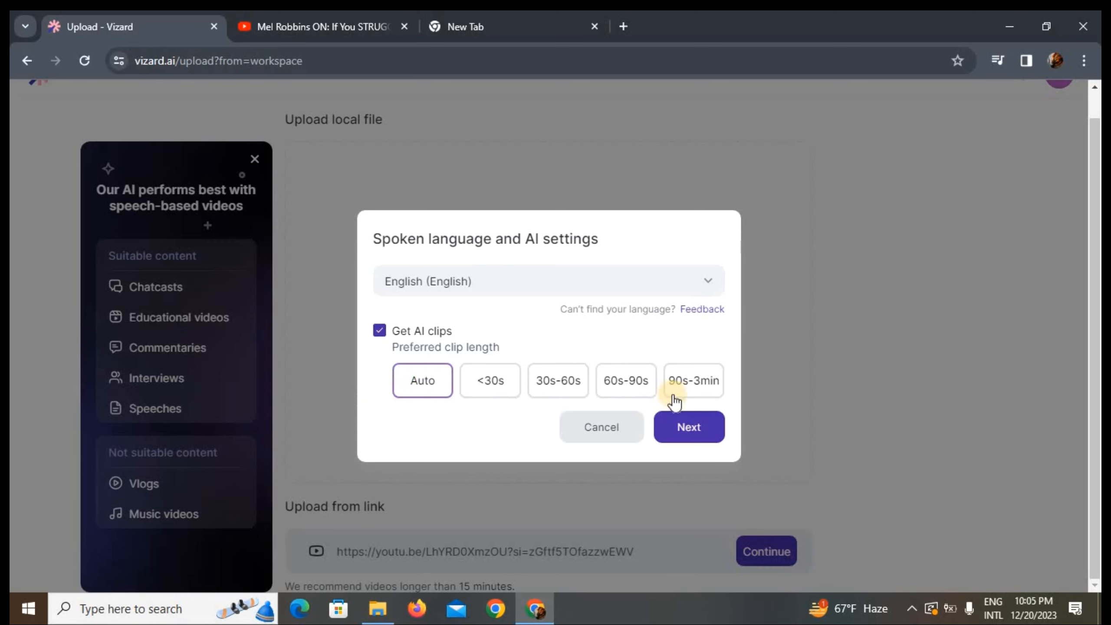
{"action": "left_click", "coordinate": [714, 432]}
{"action": "left_click", "coordinate": [433, 387]}
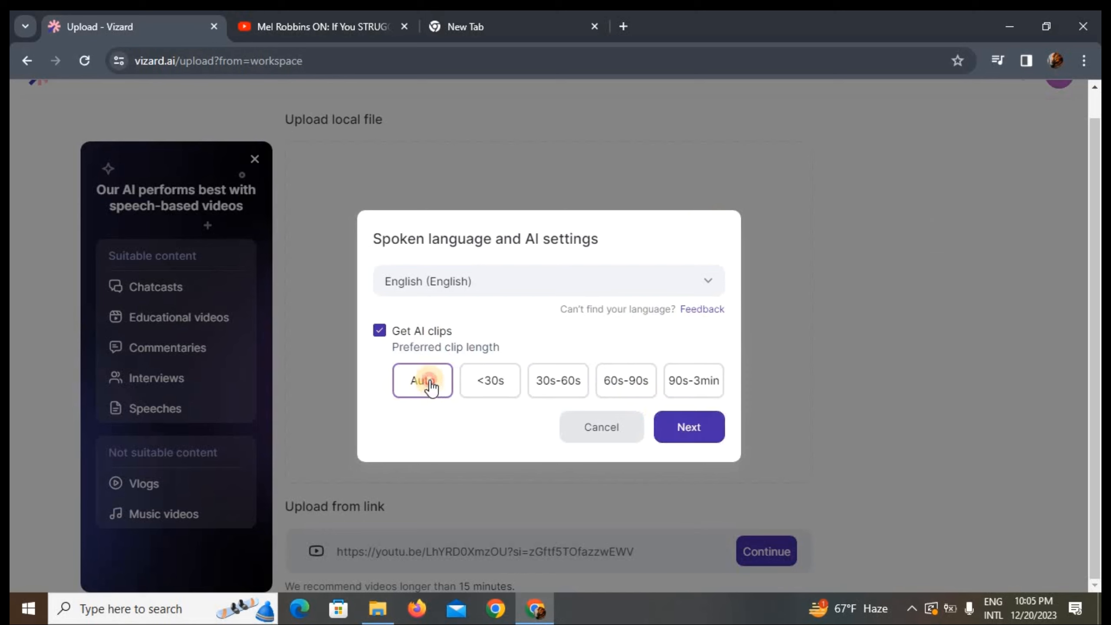
{"action": "left_click", "coordinate": [690, 433]}
{"action": "left_click", "coordinate": [688, 431]}
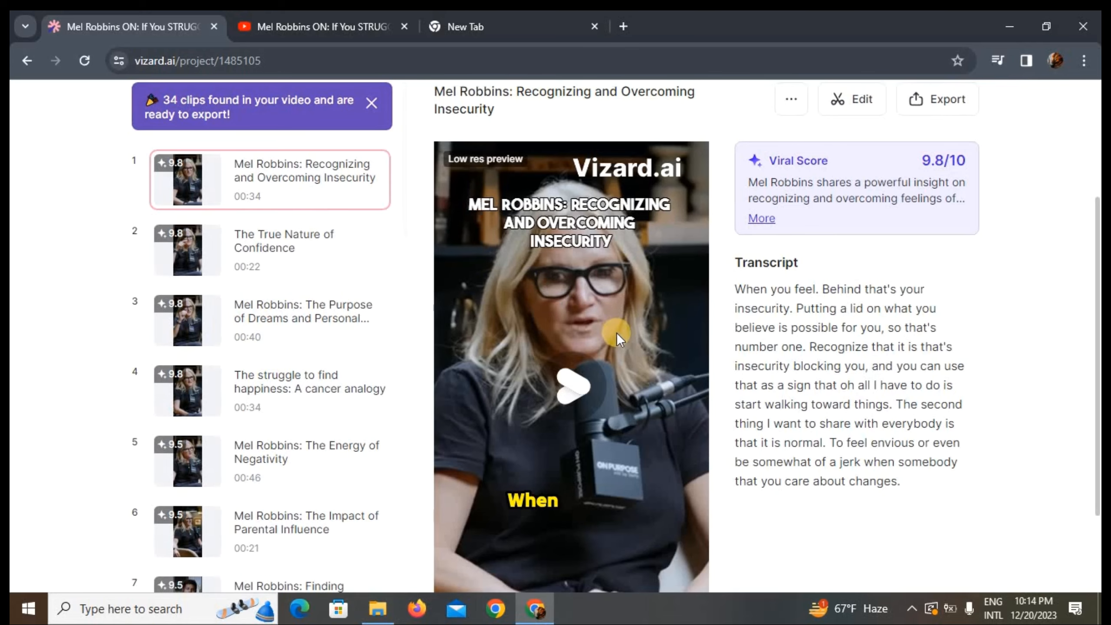
Step: Look over the generated clips, then switch to YouTube and view the original podcast video for comparison
{"action": "scroll", "coordinate": [617, 334], "scroll_direction": "down", "scroll_amount": 3}
{"action": "scroll", "coordinate": [397, 248], "scroll_direction": "up", "scroll_amount": 5}
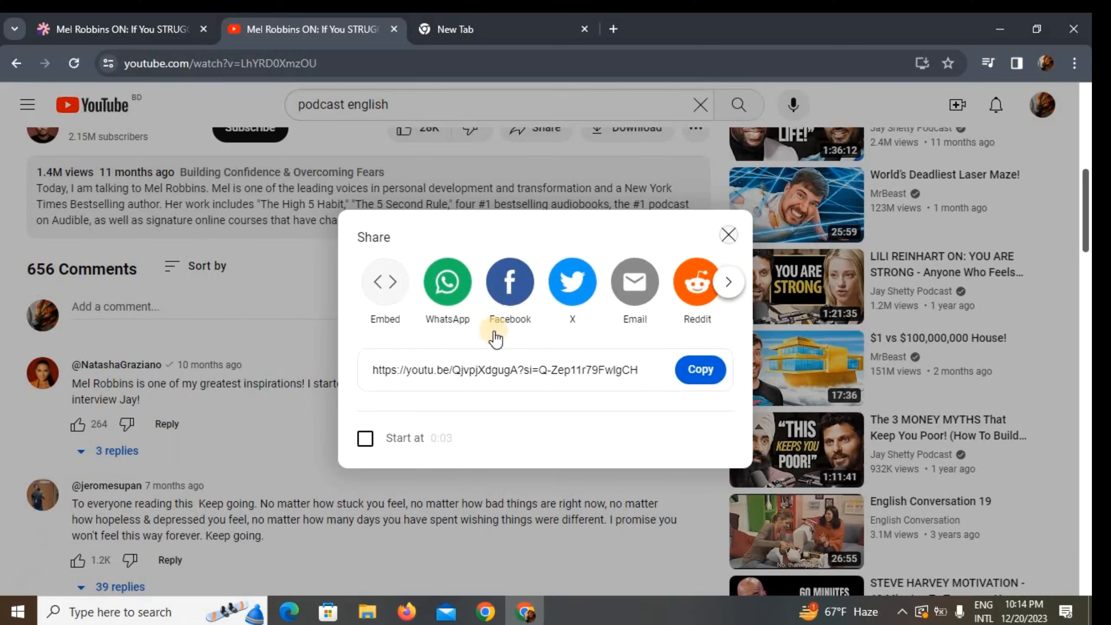
{"action": "left_click", "coordinate": [725, 241]}
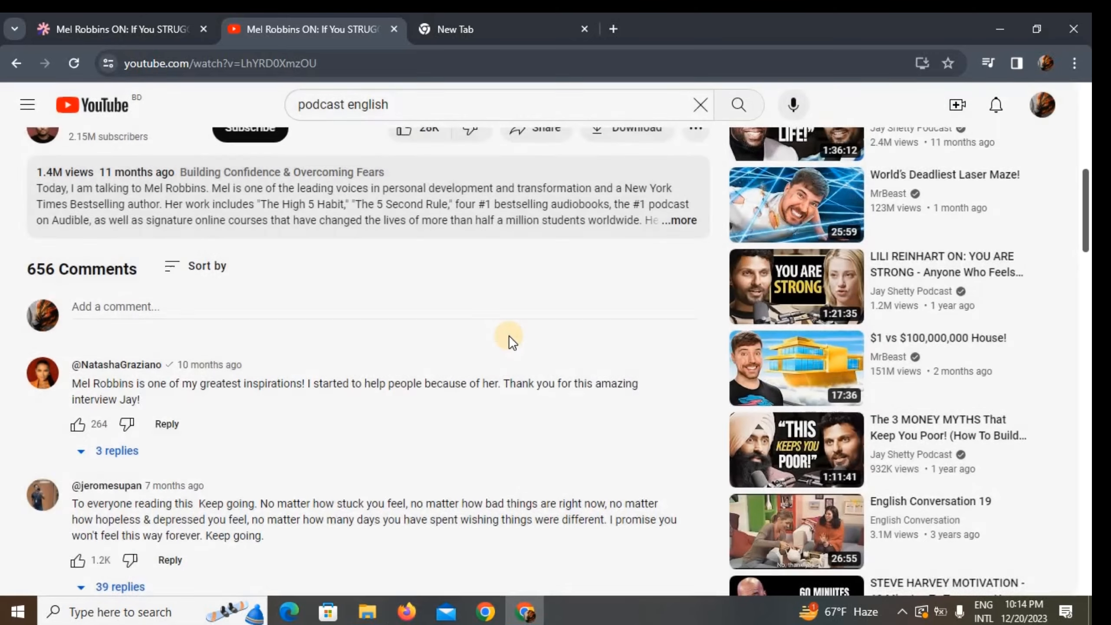
{"action": "scroll", "coordinate": [508, 336], "scroll_direction": "up", "scroll_amount": 5}
{"action": "left_click", "coordinate": [282, 366]}
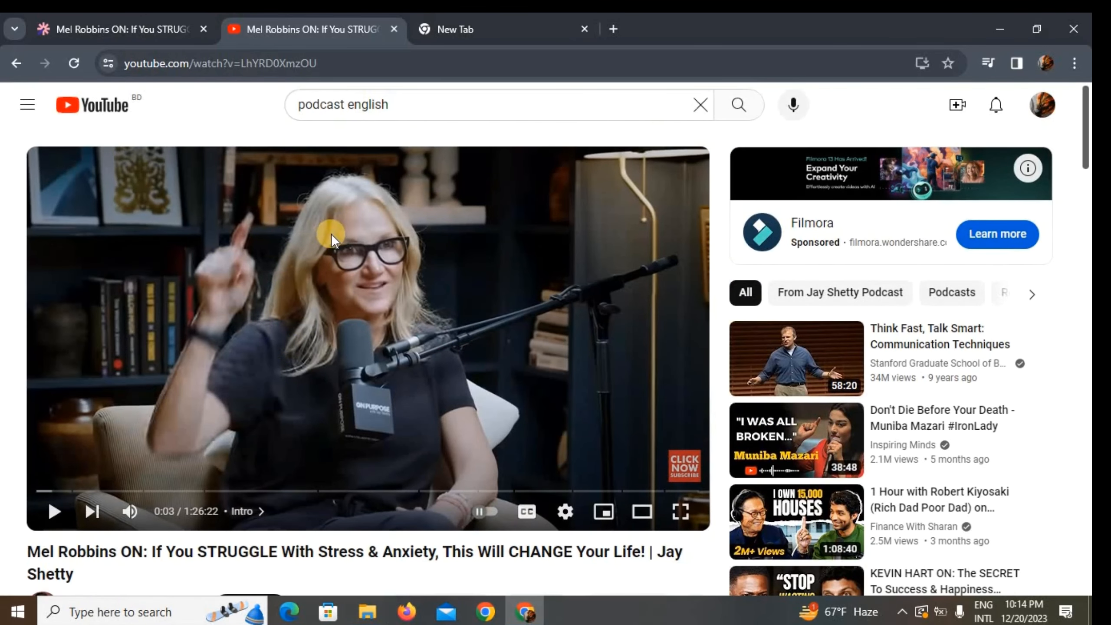
Step: Return to the Vizard project, look through the clip list and play the preview of the first clip
{"action": "left_click", "coordinate": [150, 28]}
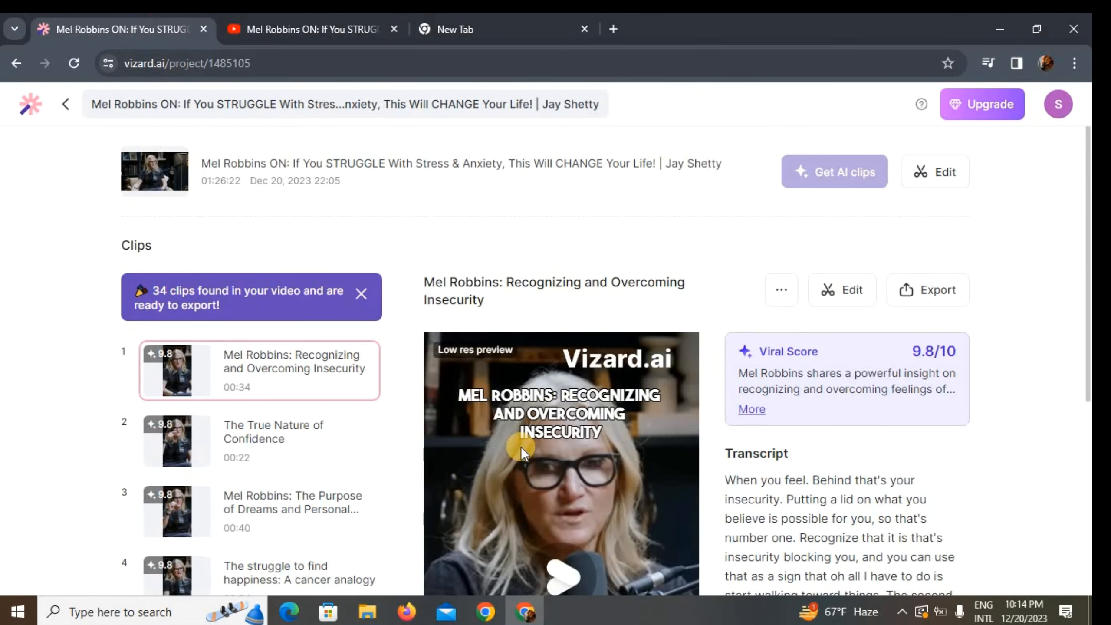
{"action": "scroll", "coordinate": [554, 438], "scroll_direction": "down", "scroll_amount": 3}
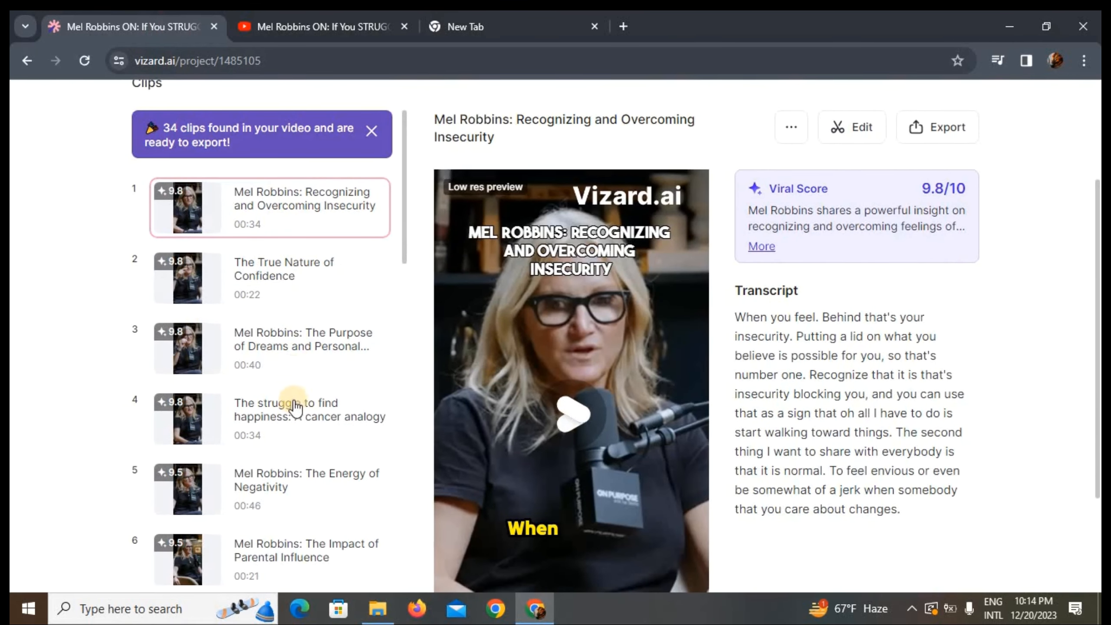
{"action": "scroll", "coordinate": [478, 369], "scroll_direction": "down", "scroll_amount": 4}
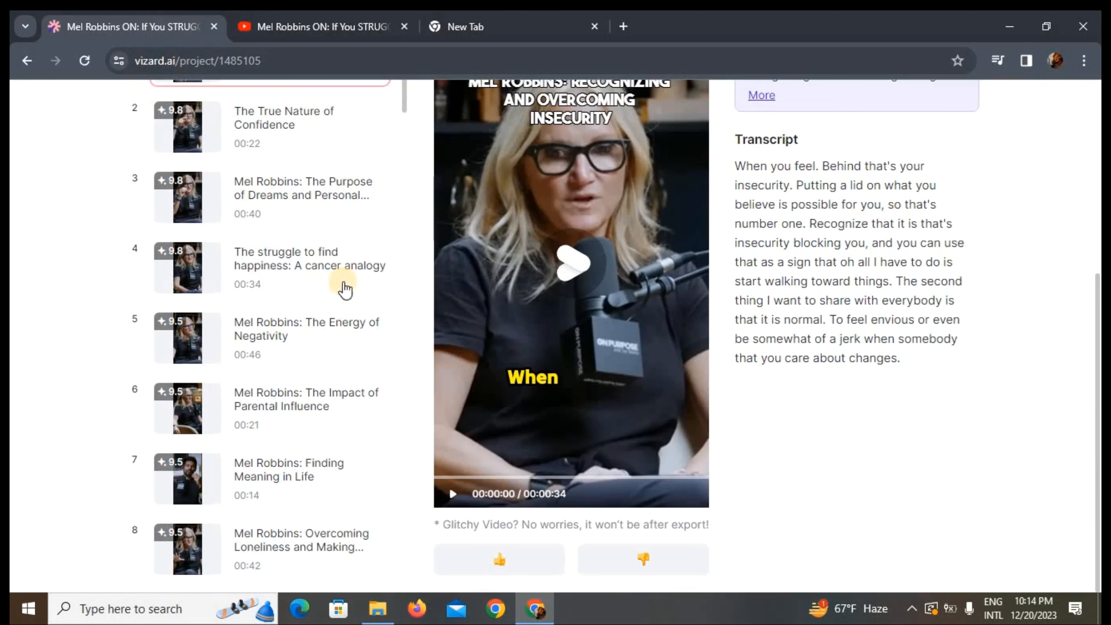
{"action": "left_click", "coordinate": [454, 493]}
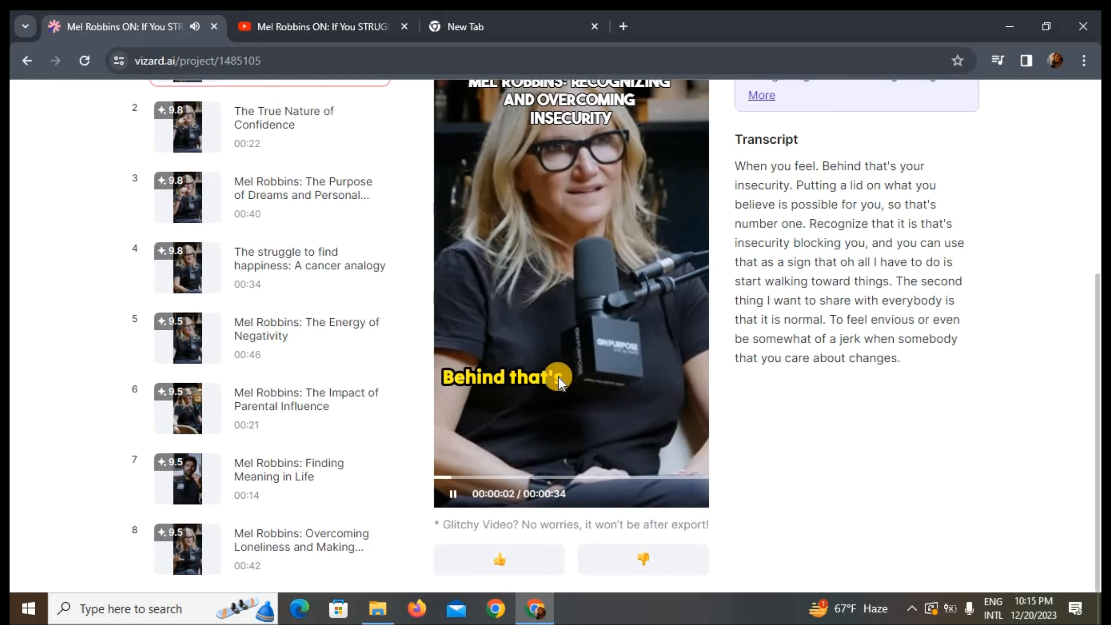
Step: Pause the first clip's preview, then examine its viral score and look through the full list of generated clips
{"action": "left_click", "coordinate": [450, 497]}
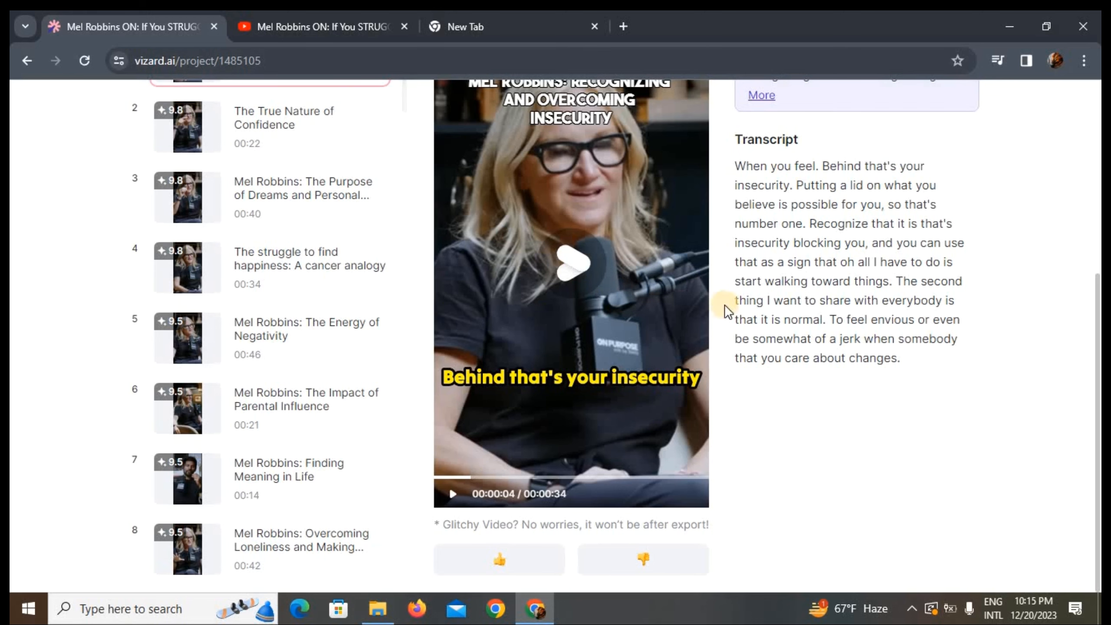
{"action": "scroll", "coordinate": [248, 293], "scroll_direction": "up", "scroll_amount": 5}
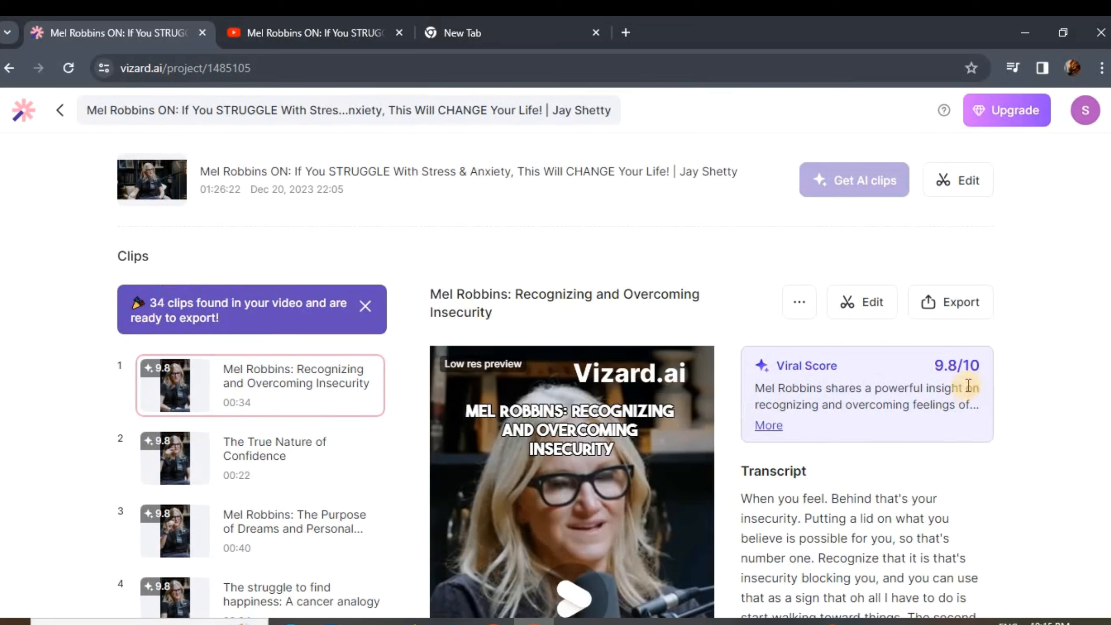
{"action": "scroll", "coordinate": [804, 364], "scroll_direction": "down", "scroll_amount": 2}
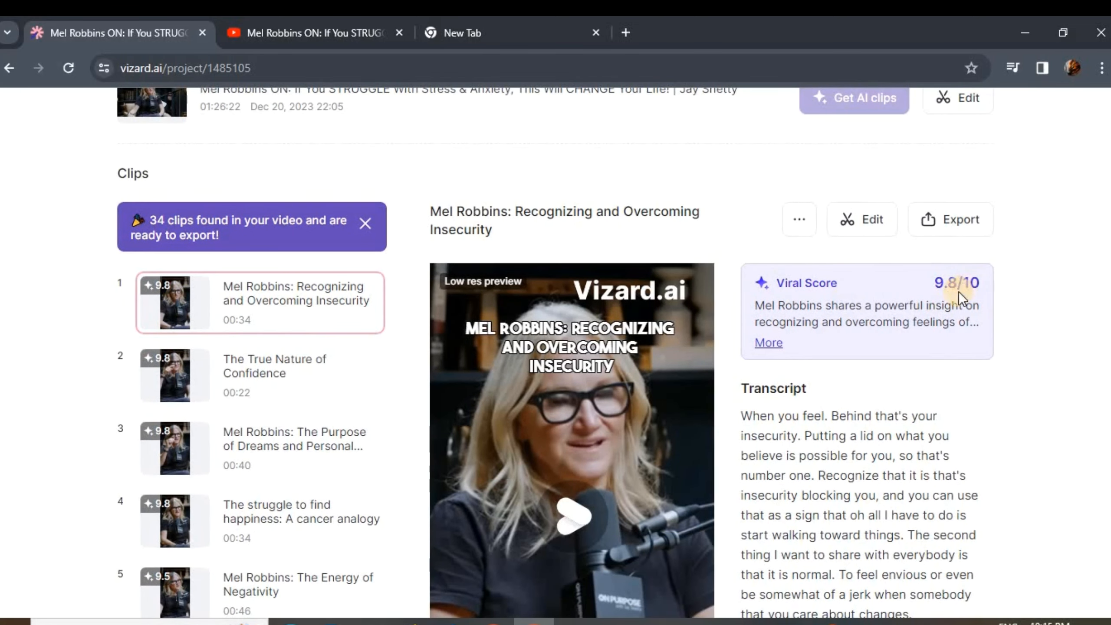
{"action": "scroll", "coordinate": [239, 387], "scroll_direction": "down", "scroll_amount": 3}
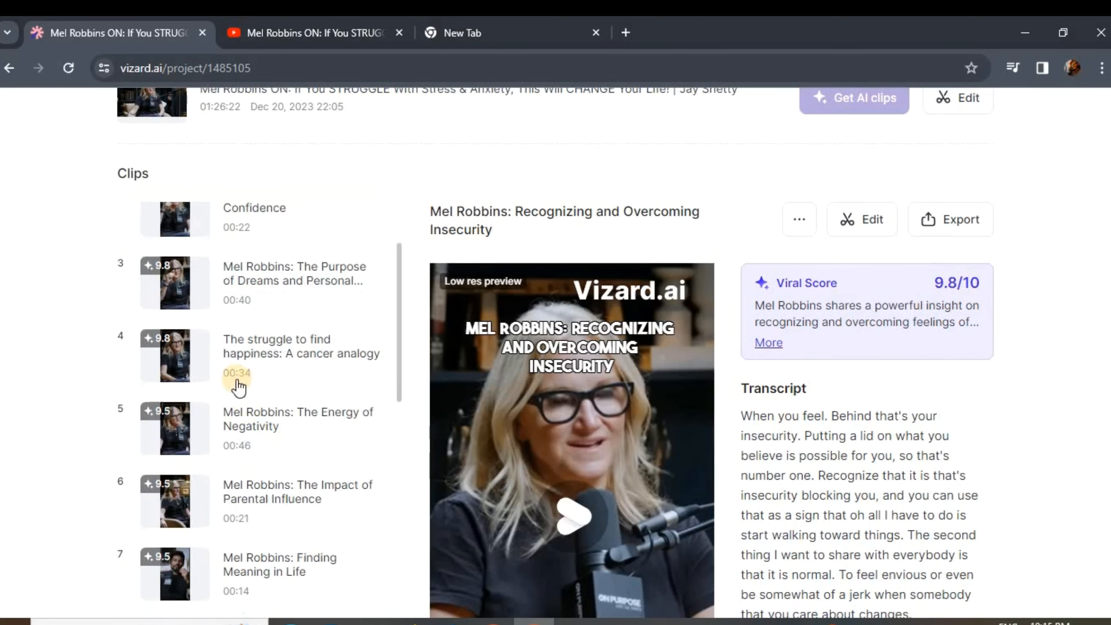
{"action": "scroll", "coordinate": [226, 482], "scroll_direction": "down", "scroll_amount": 20}
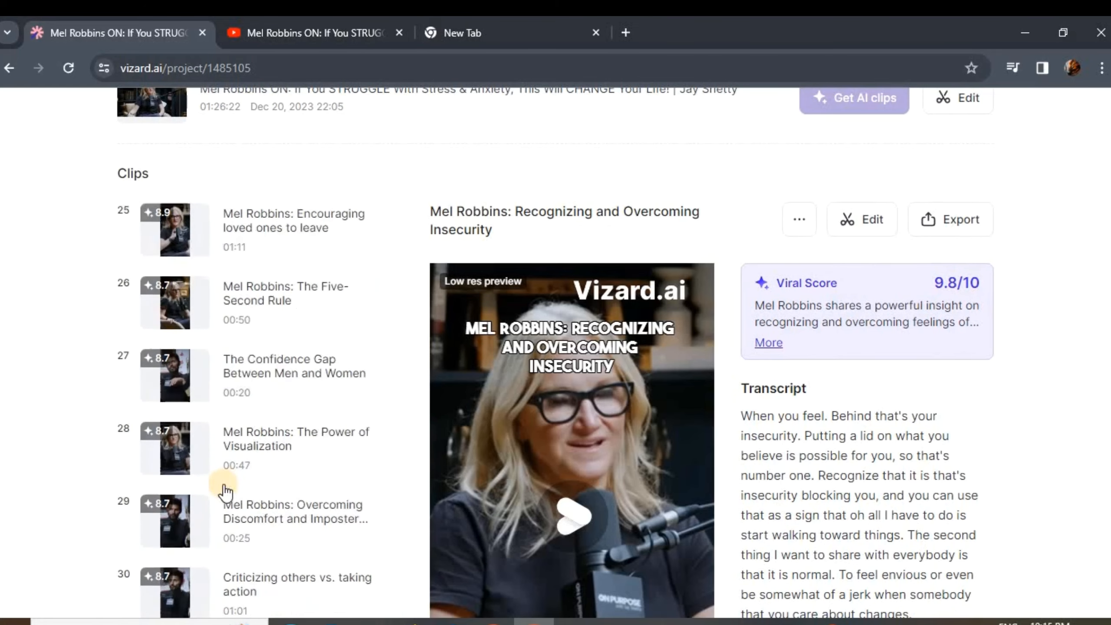
{"action": "scroll", "coordinate": [271, 477], "scroll_direction": "up", "scroll_amount": 20}
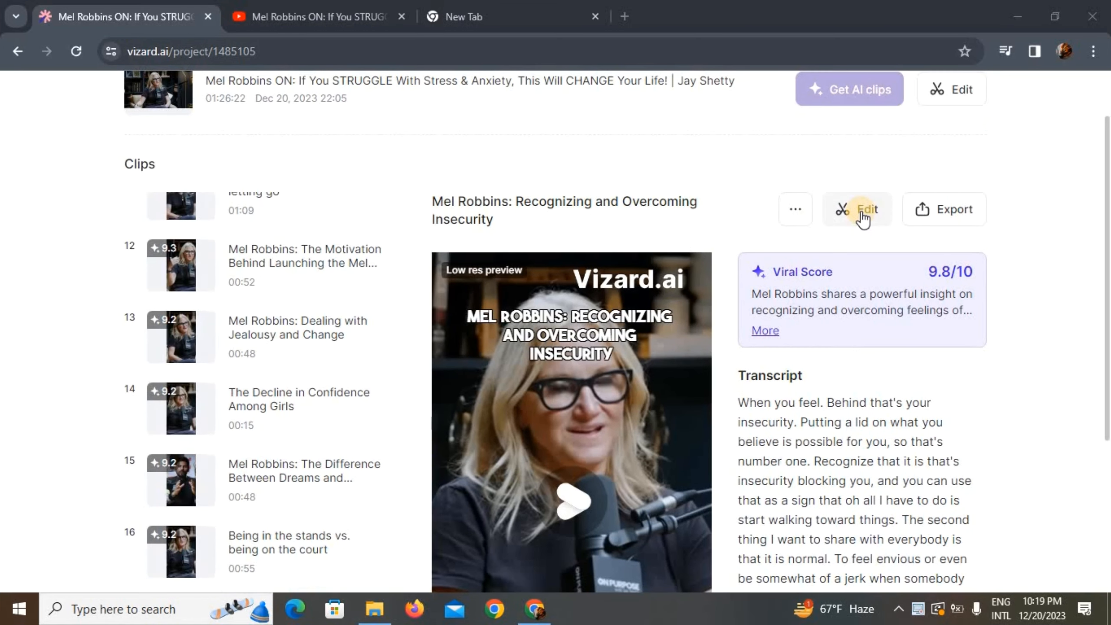
Step: Open the clip "Mel Robbins: Recognizing and Overcoming Insecurity" for editing, play part of it, pause and look over its transcript
{"action": "left_click", "coordinate": [858, 216]}
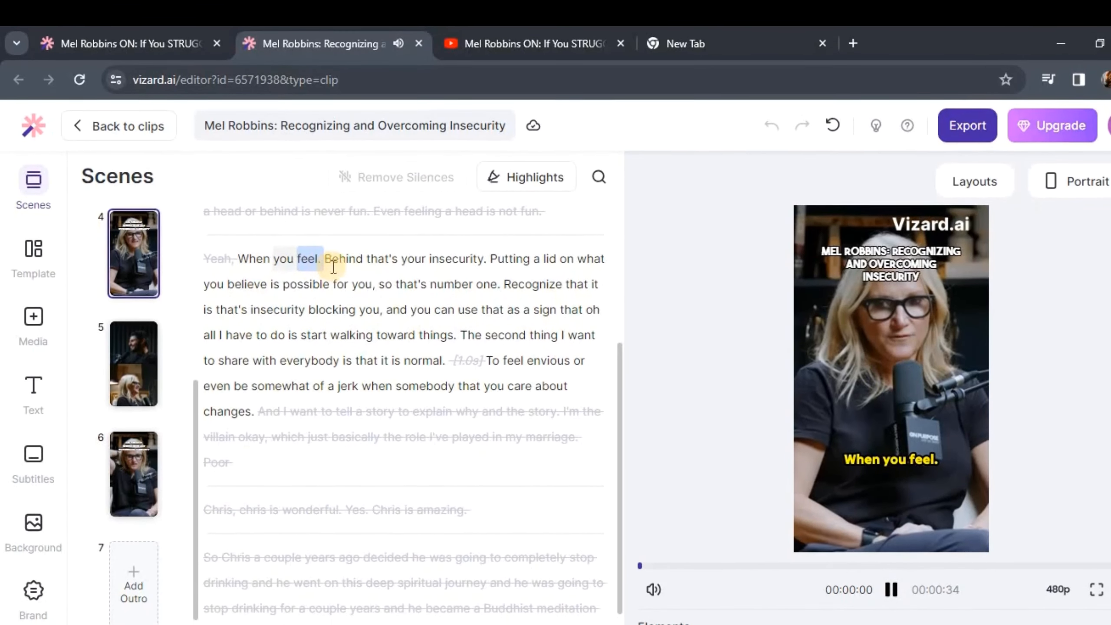
{"action": "left_click_drag", "start_coordinate": [353, 303], "coordinate": [379, 308]}
{"action": "key", "text": "ctrl+shift+c"}
{"action": "left_click", "coordinate": [684, 332]}
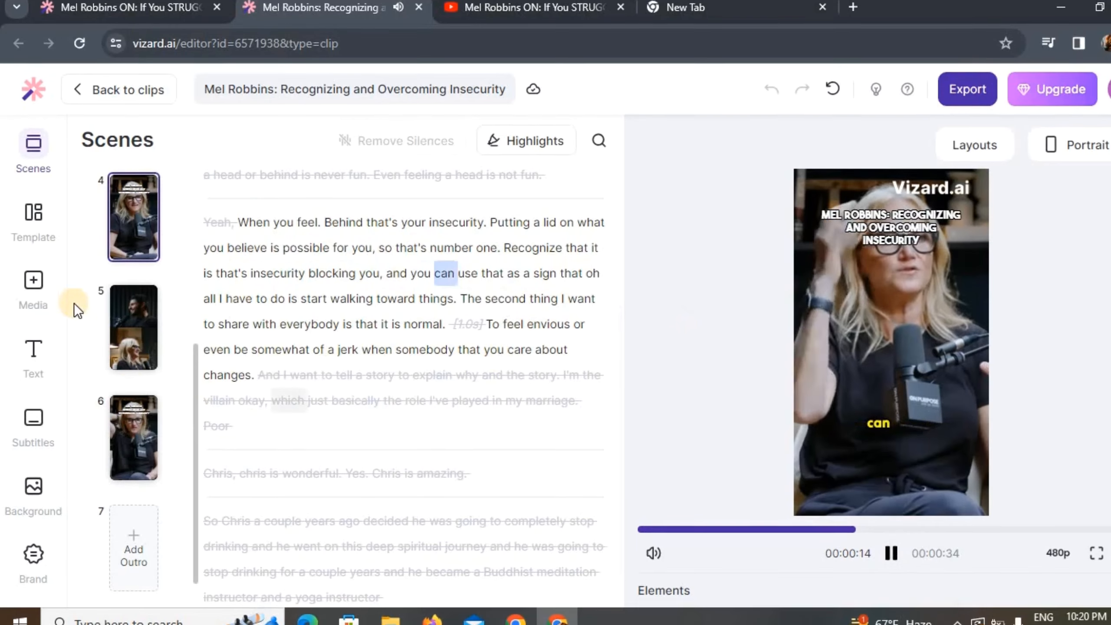
{"action": "left_click", "coordinate": [892, 551]}
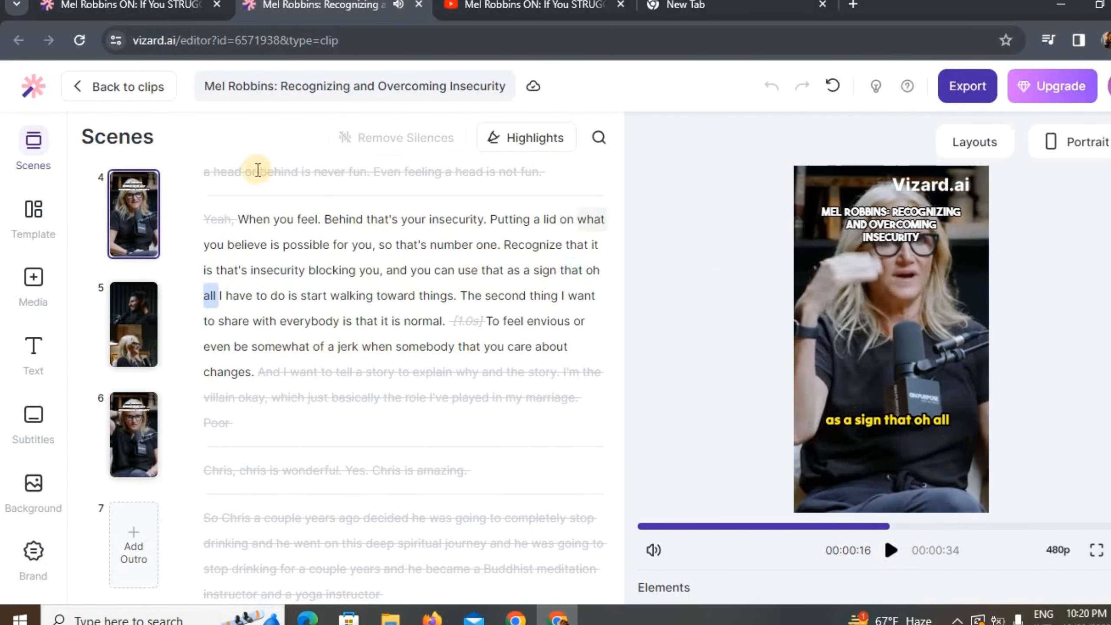
{"action": "scroll", "coordinate": [289, 333], "scroll_direction": "down", "scroll_amount": 1}
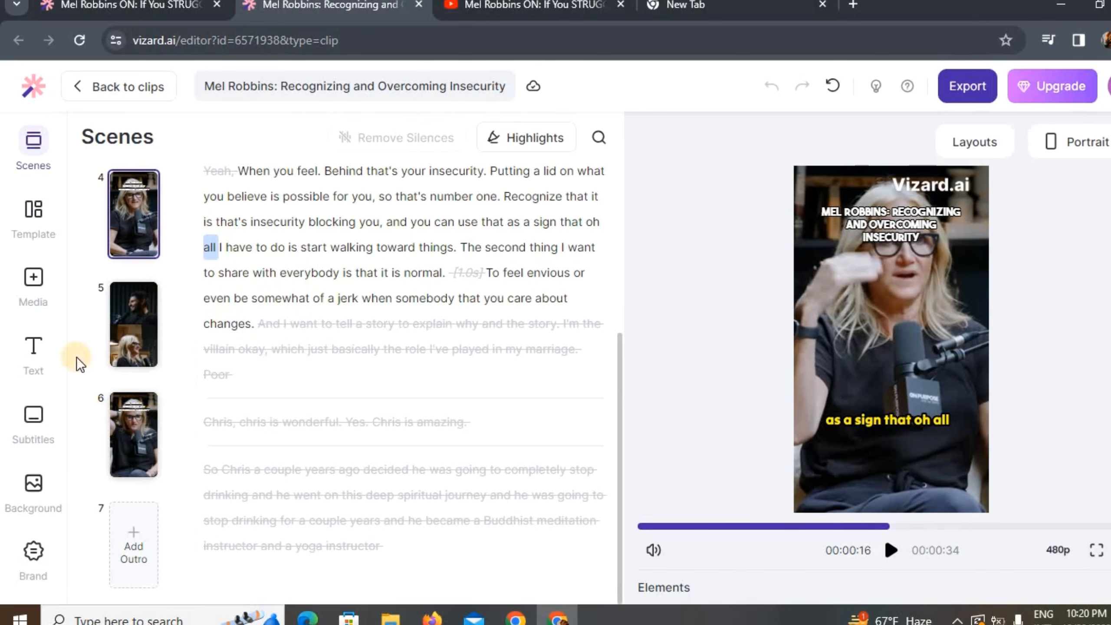
{"action": "left_click", "coordinate": [138, 240]}
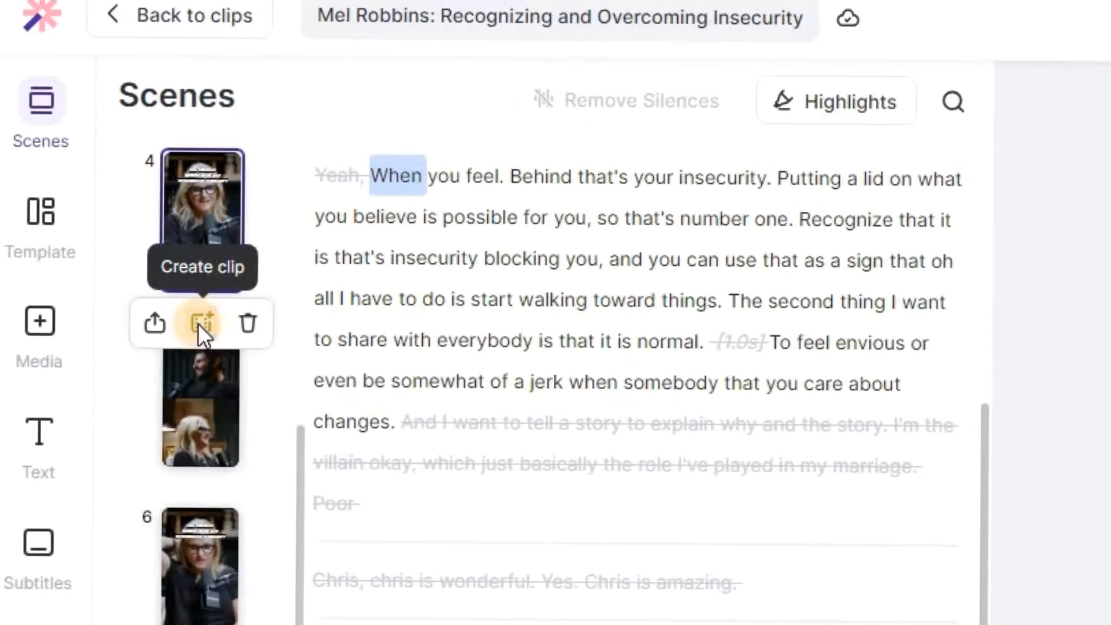
{"action": "left_click", "coordinate": [288, 394]}
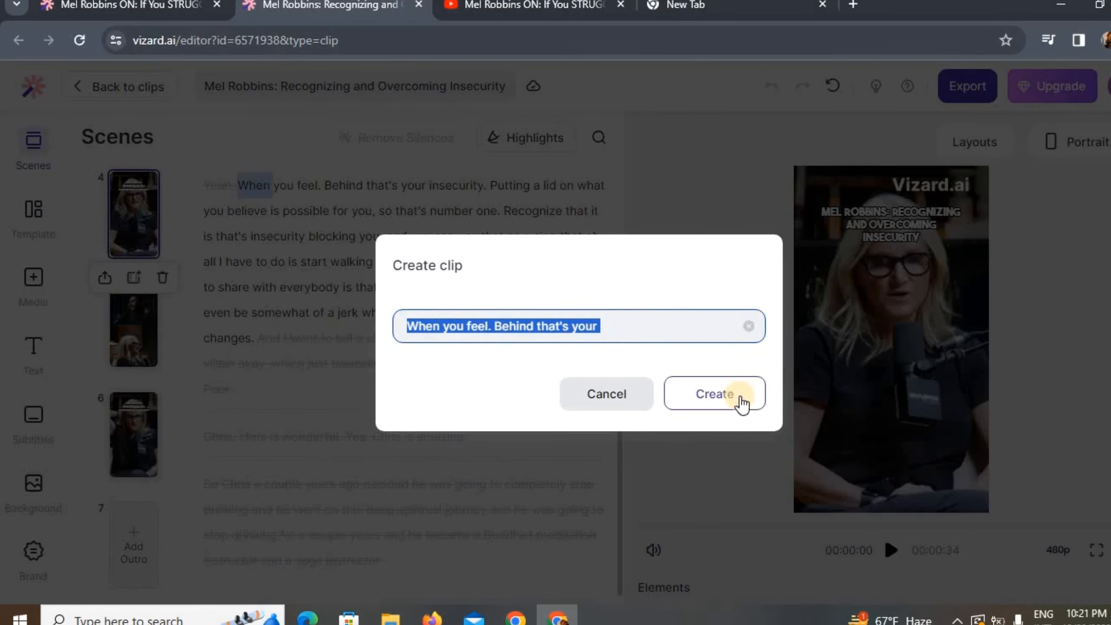
{"action": "left_click", "coordinate": [655, 368]}
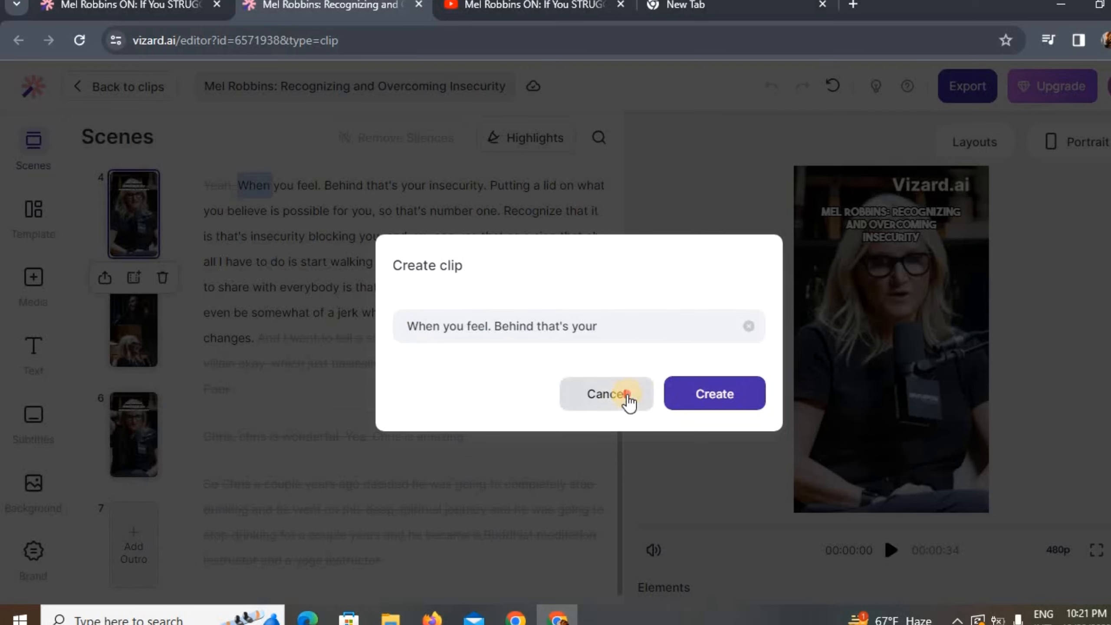
{"action": "left_click", "coordinate": [625, 396]}
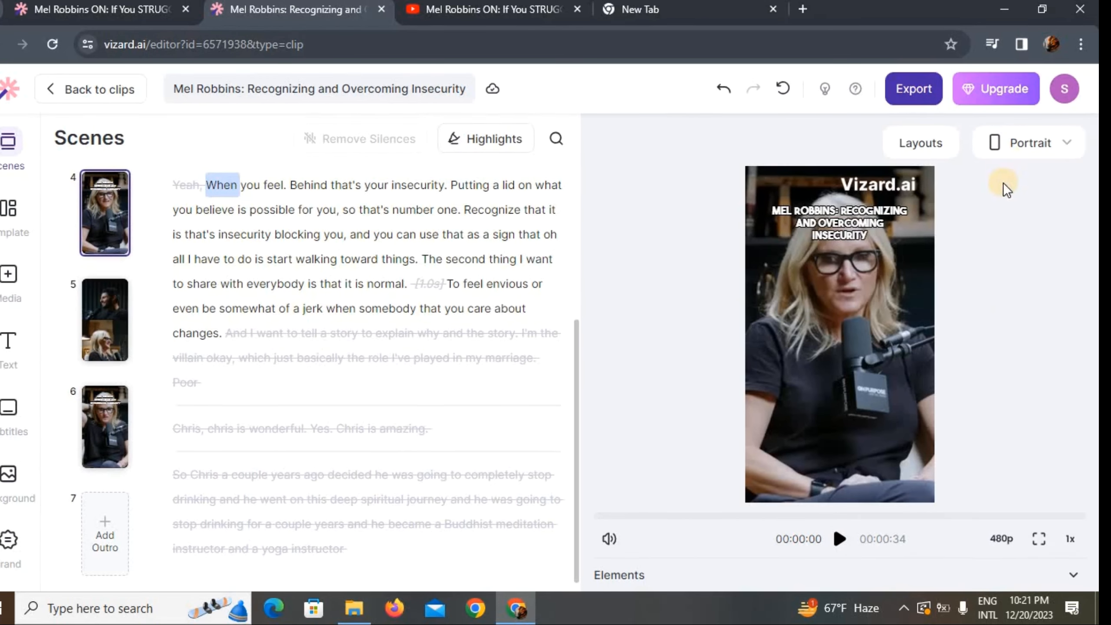
Step: Choose the Portrait 9:16 format for the clip, export it, and return to the project's clip list
{"action": "left_click", "coordinate": [1031, 142]}
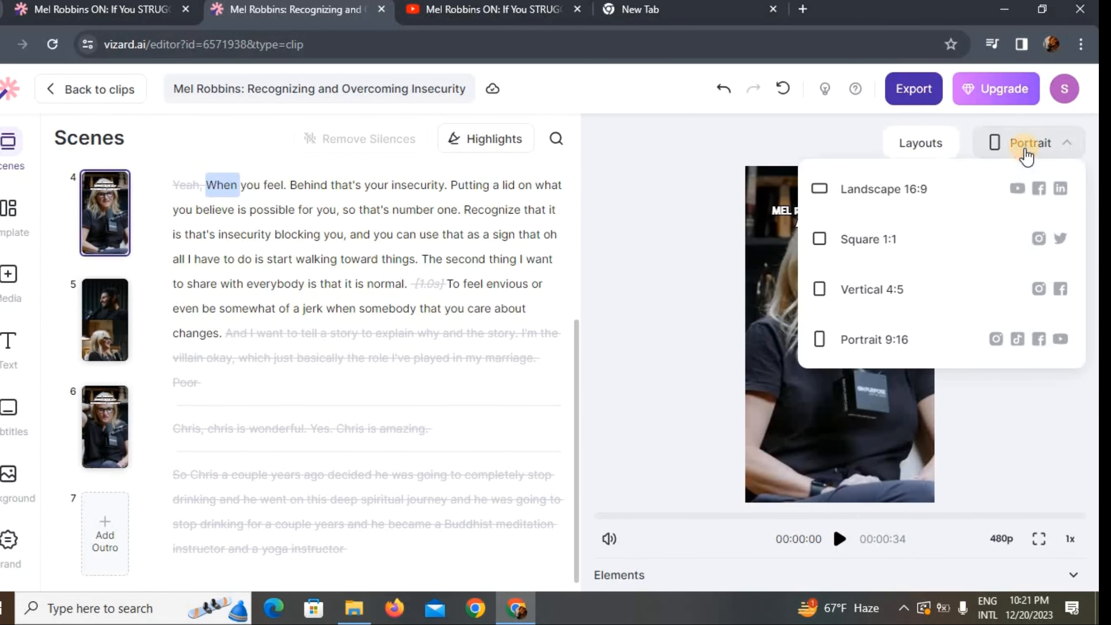
{"action": "left_click", "coordinate": [858, 336]}
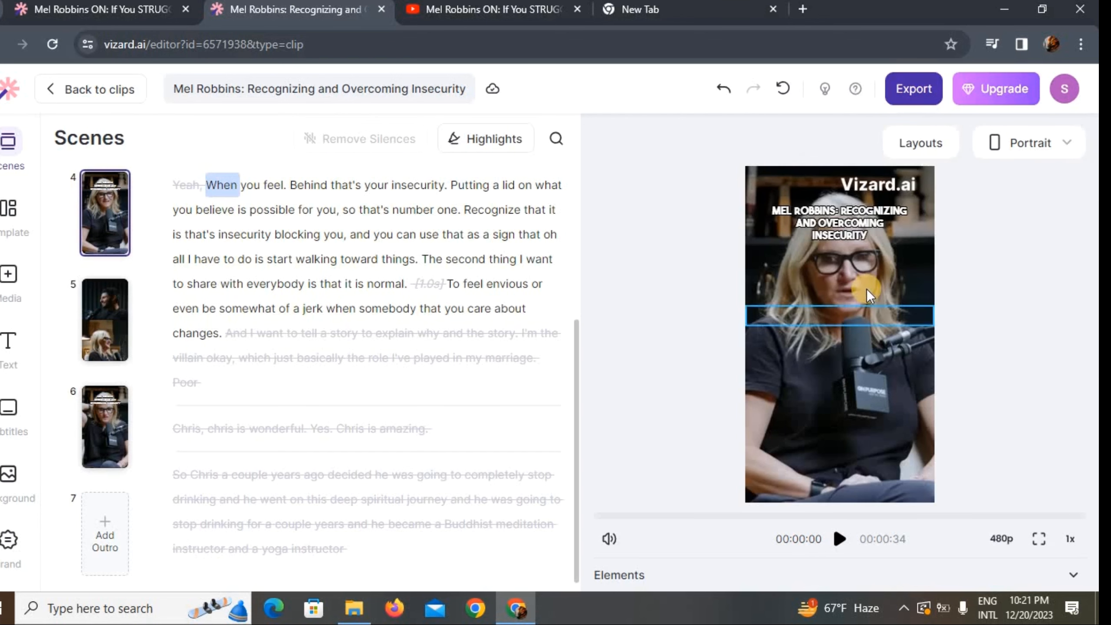
{"action": "left_click", "coordinate": [908, 89]}
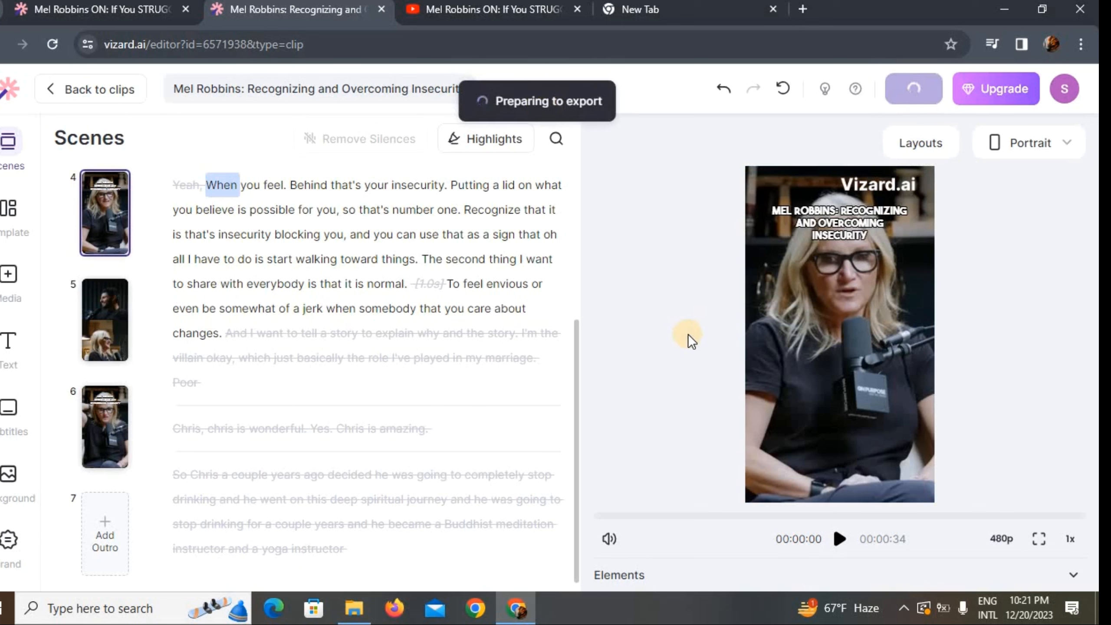
{"action": "left_click", "coordinate": [51, 92]}
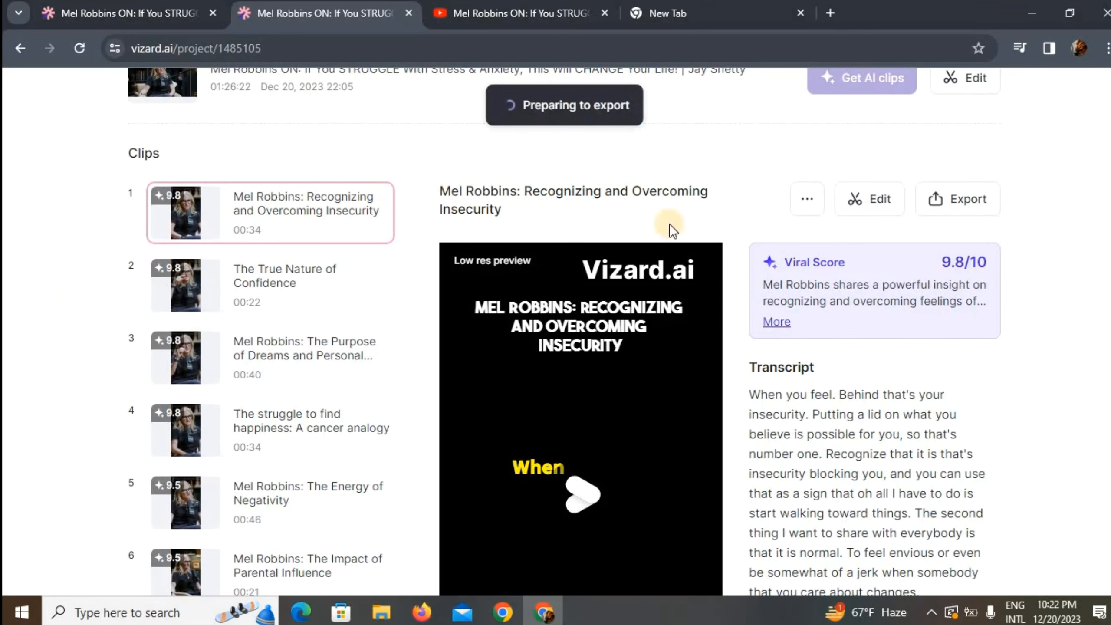
{"action": "scroll", "coordinate": [293, 439], "scroll_direction": "down", "scroll_amount": 15}
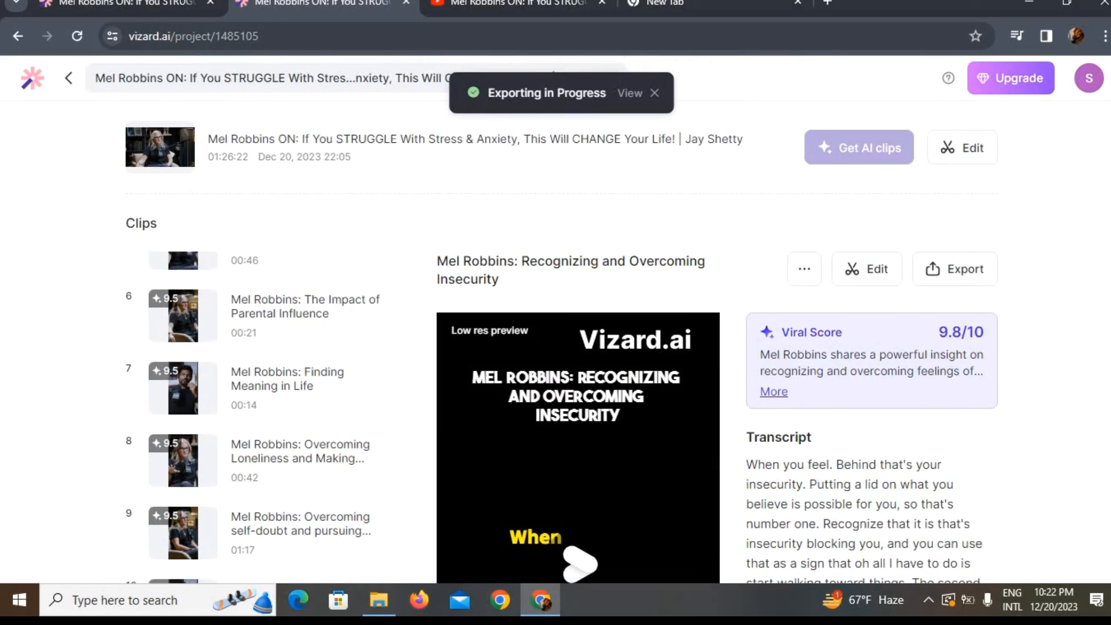
Step: Switch to YouTube, look through the original podcast page with its comments and suggested videos, then return to the Vizard project
{"action": "left_click", "coordinate": [513, 3]}
{"action": "scroll", "coordinate": [672, 308], "scroll_direction": "down", "scroll_amount": 15}
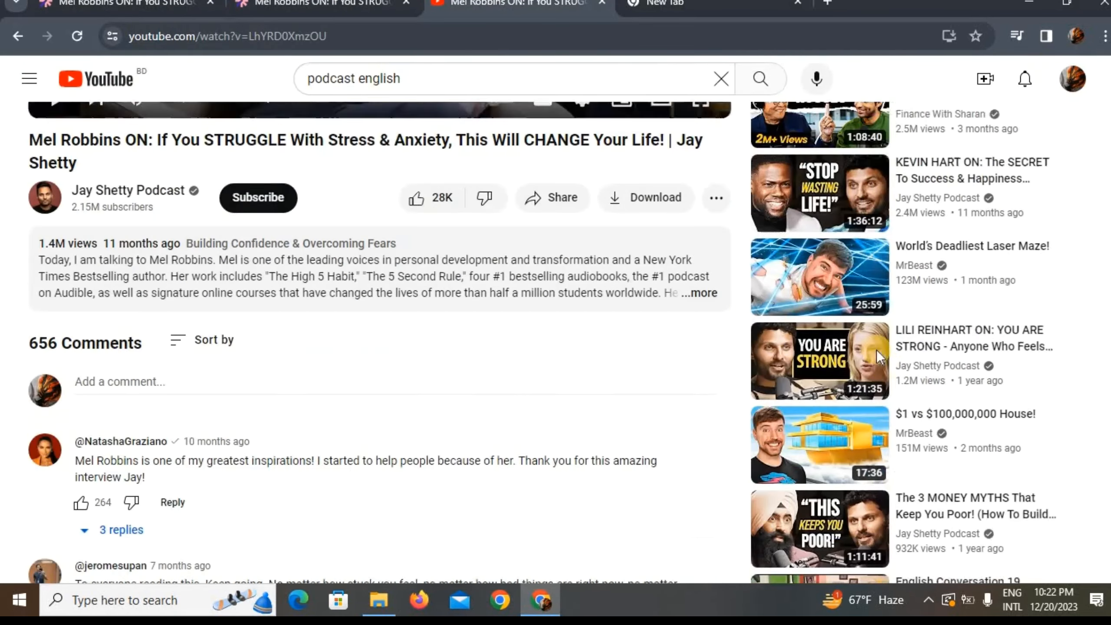
{"action": "scroll", "coordinate": [834, 319], "scroll_direction": "down", "scroll_amount": 15}
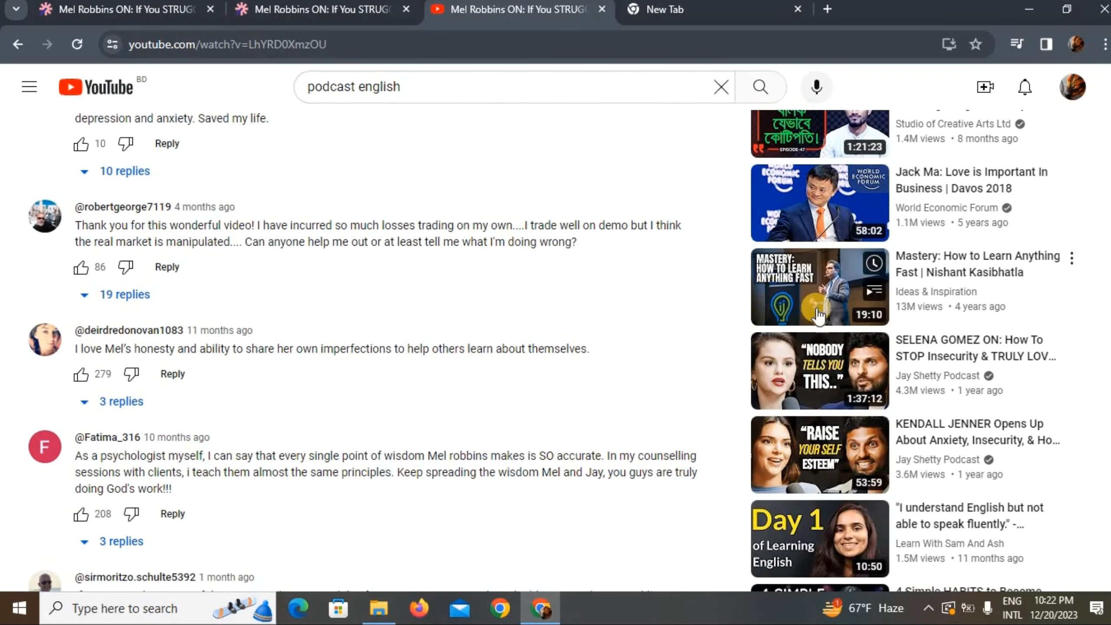
{"action": "scroll", "coordinate": [823, 315], "scroll_direction": "down", "scroll_amount": 5}
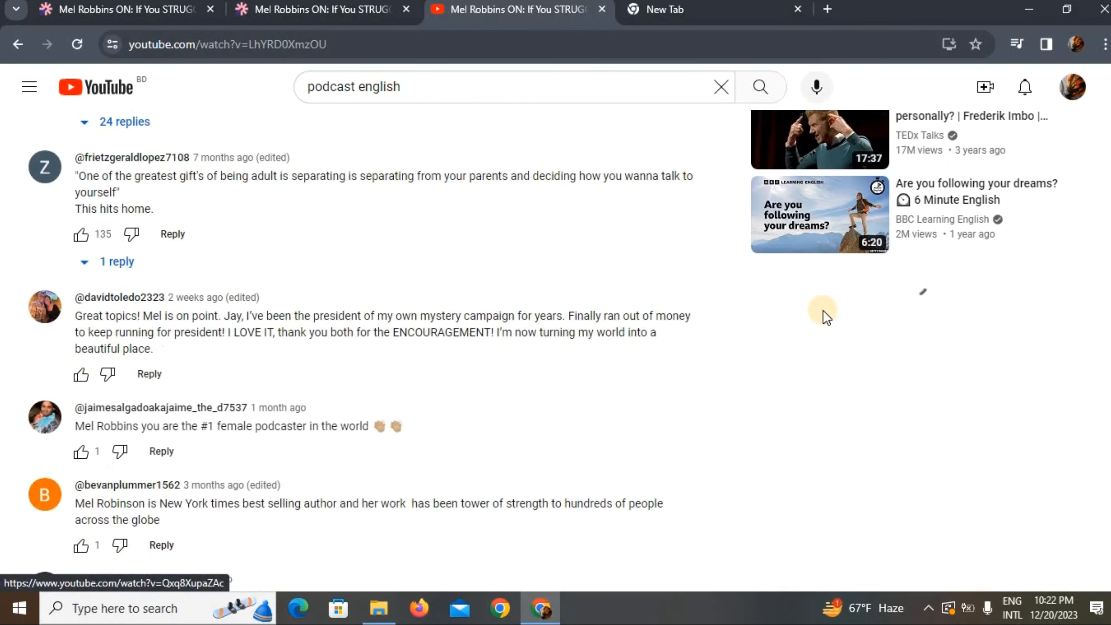
{"action": "scroll", "coordinate": [824, 315], "scroll_direction": "up", "scroll_amount": 15}
{"action": "scroll", "coordinate": [823, 315], "scroll_direction": "up", "scroll_amount": 15}
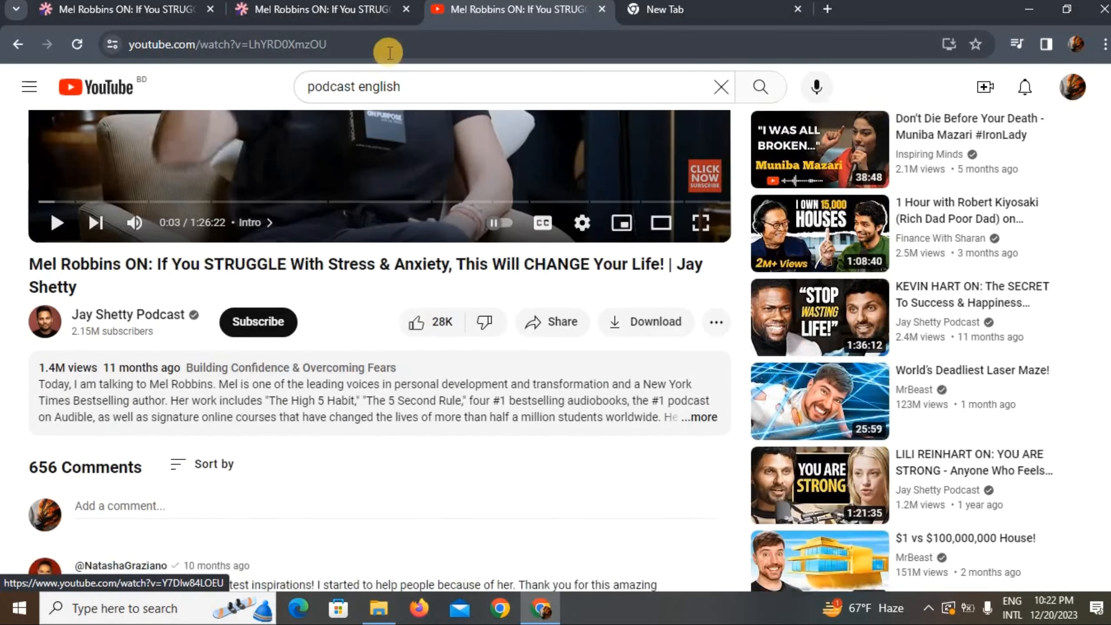
{"action": "scroll", "coordinate": [481, 255], "scroll_direction": "up", "scroll_amount": 5}
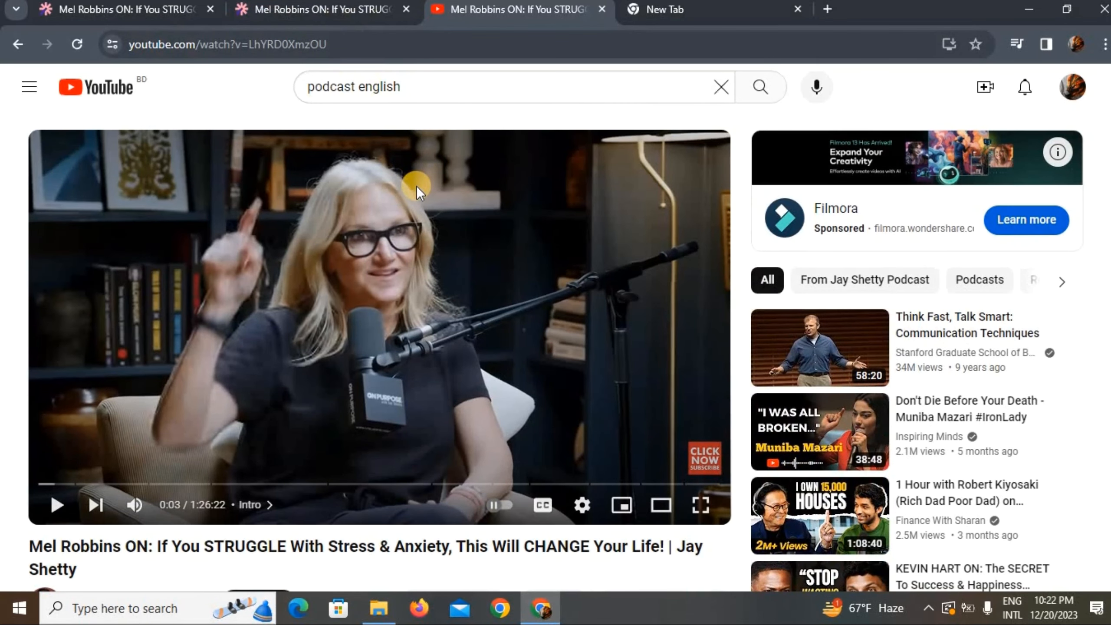
{"action": "left_click", "coordinate": [295, 10]}
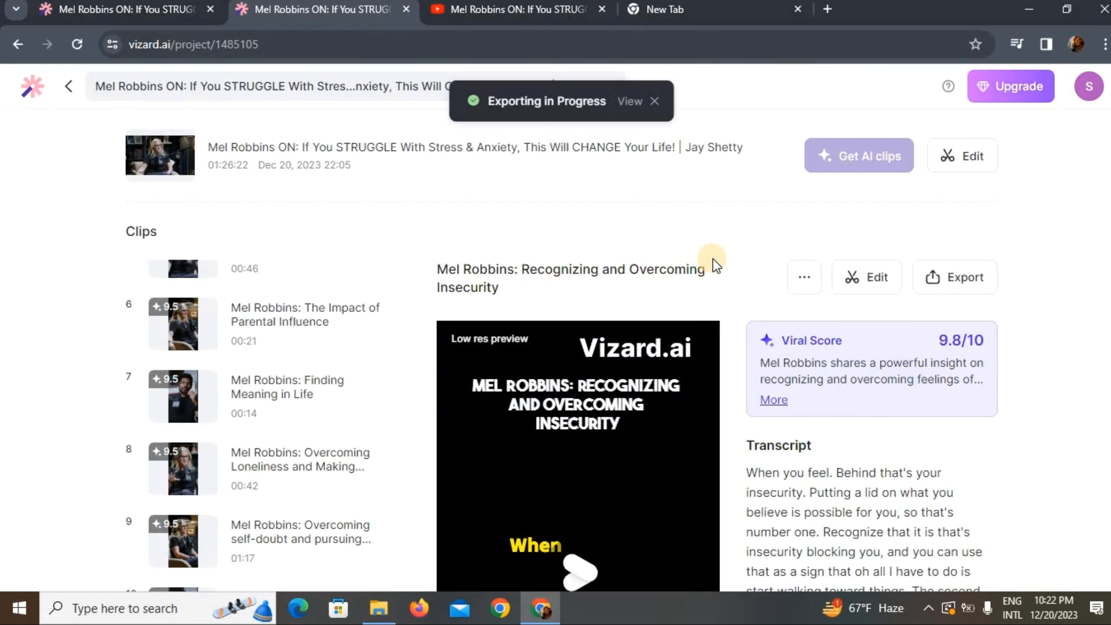
{"action": "scroll", "coordinate": [726, 281], "scroll_direction": "down", "scroll_amount": 3}
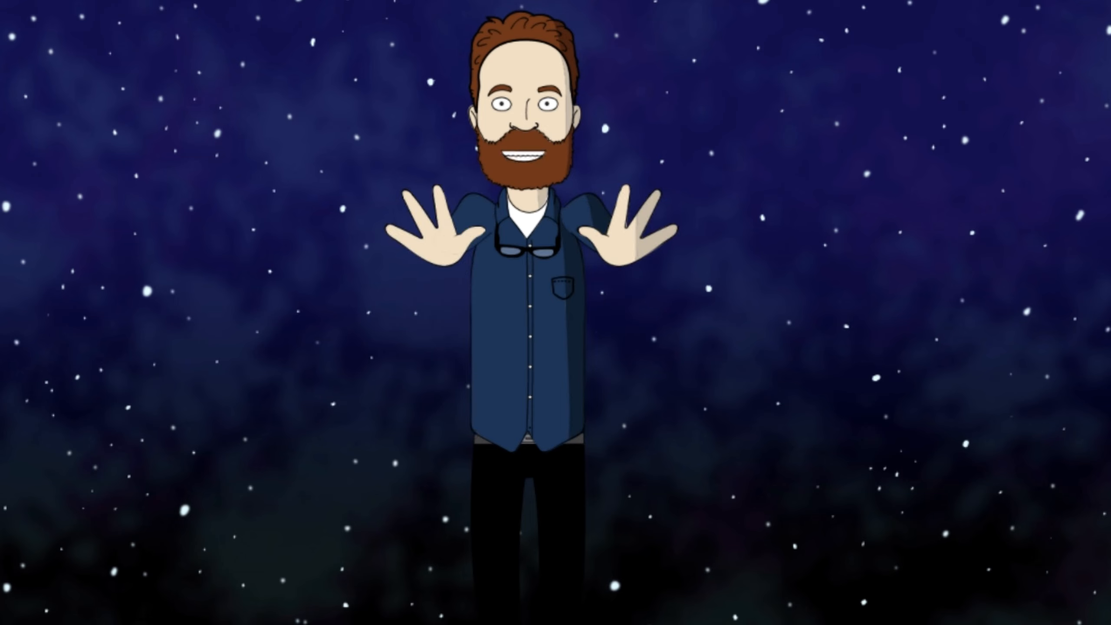